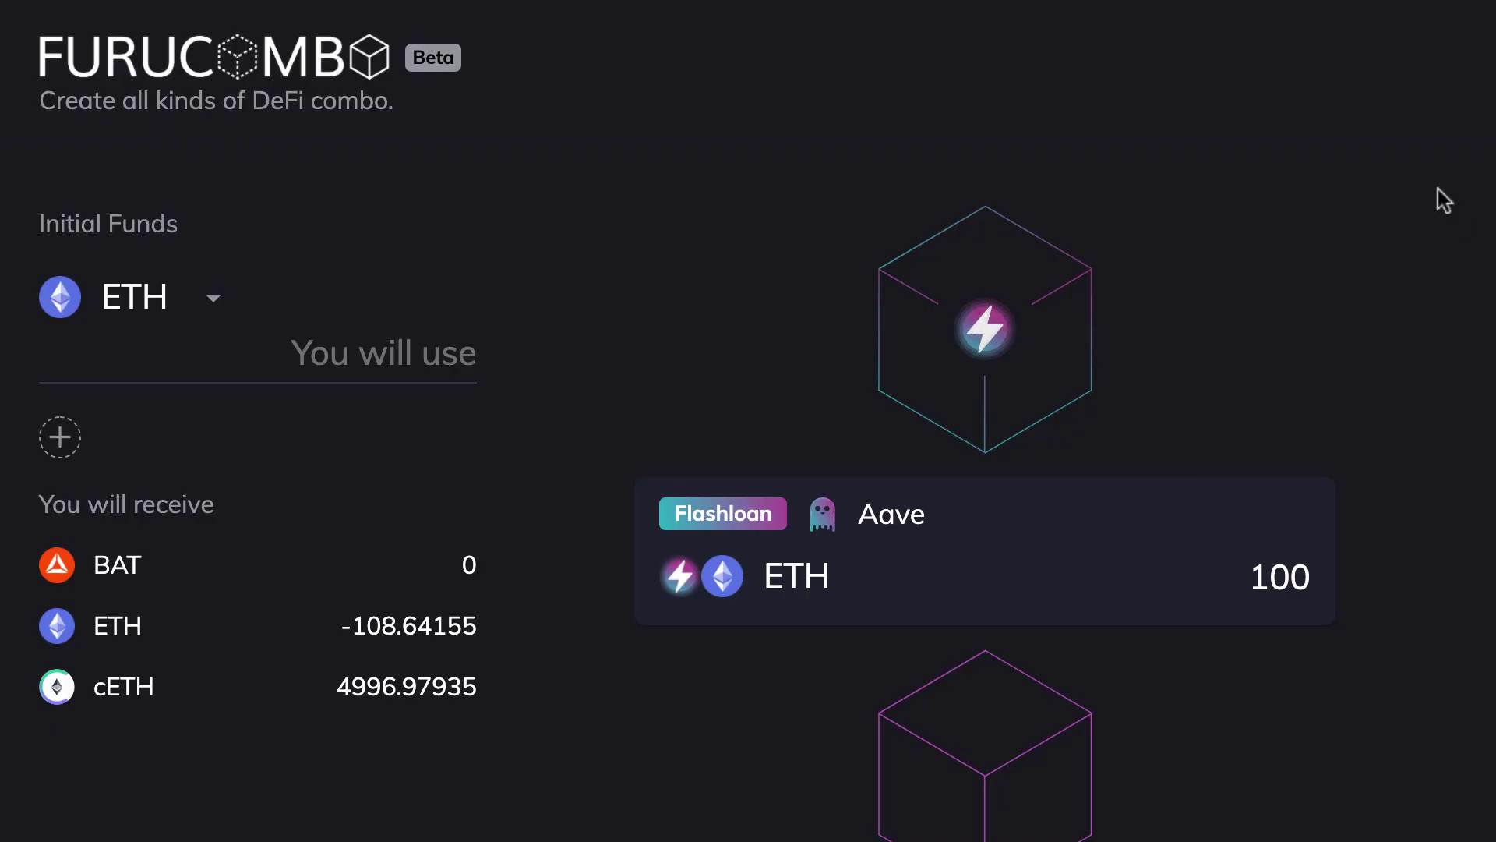
Scroll through the example combo's Uniswap and Kyberswap swap cards.
scroll(1387, 99, down, 10)
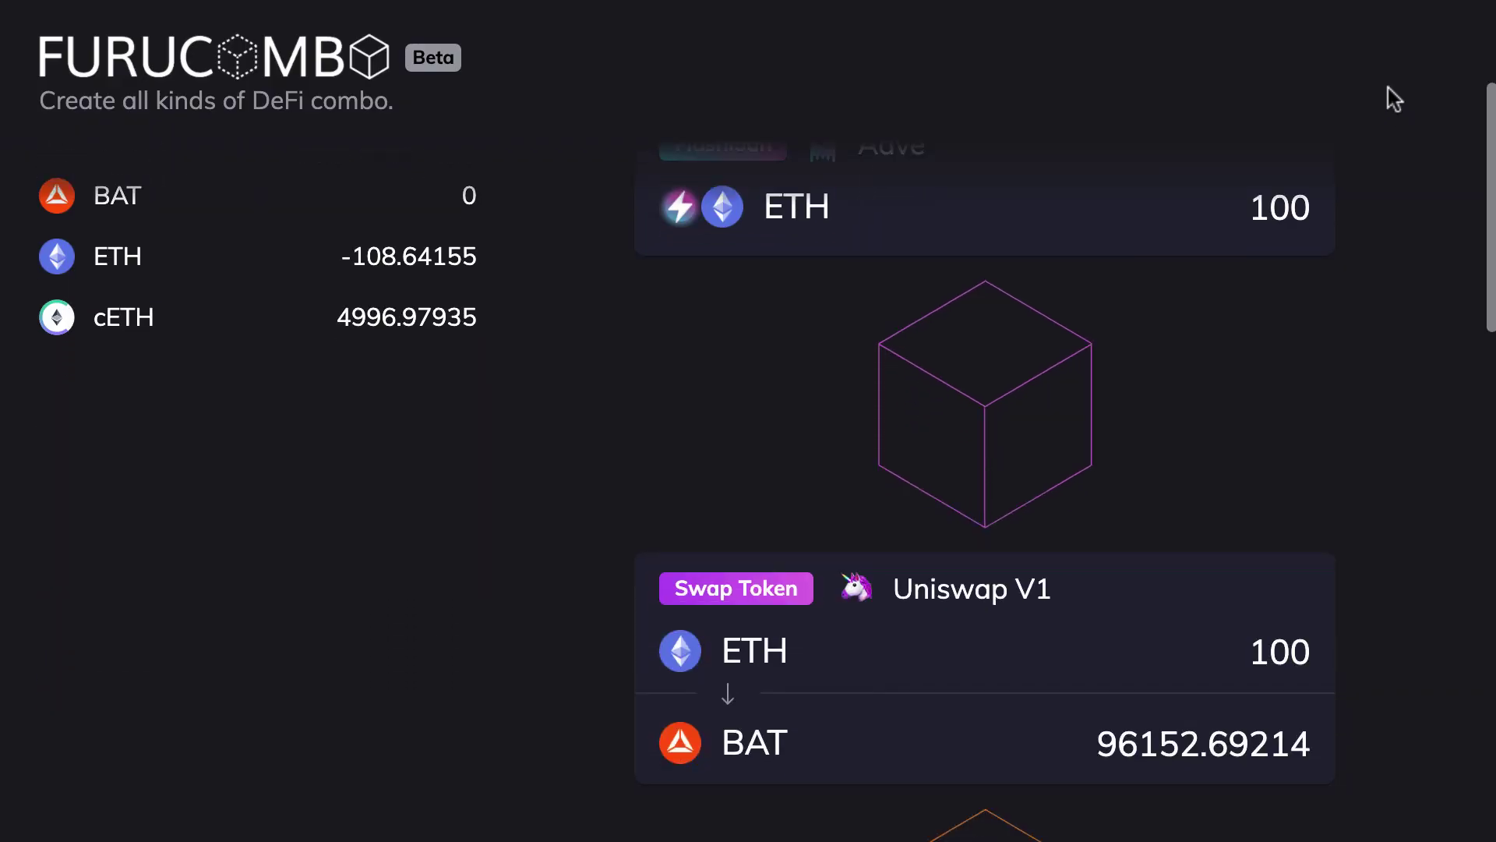
scroll(1387, 87, down, 9)
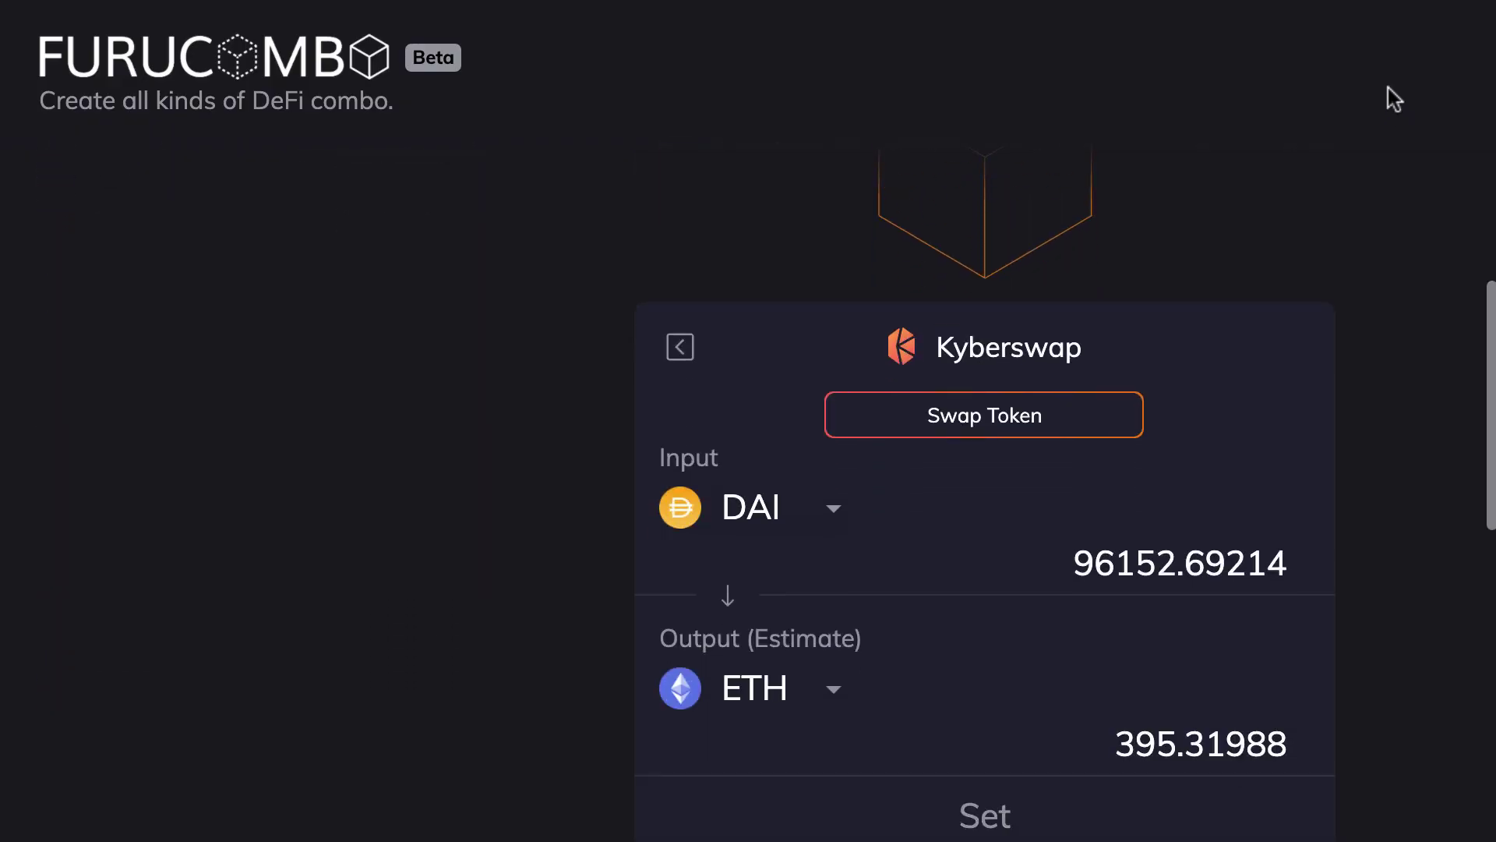
scroll(1387, 87, down, 3)
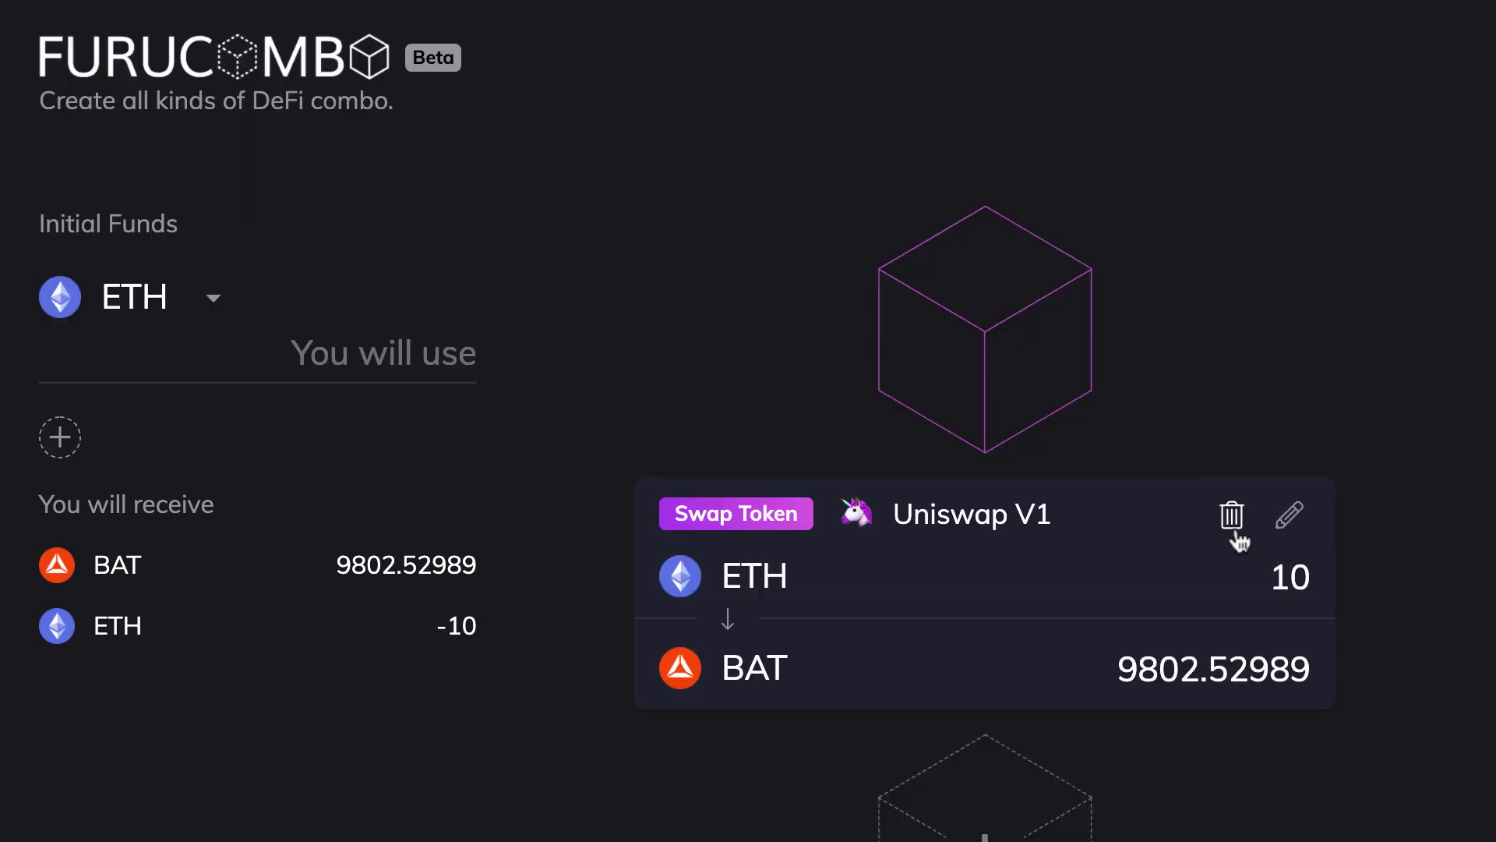
Delete the Uniswap V1 swap of 10 ETH into BAT from the combo.
click(1230, 515)
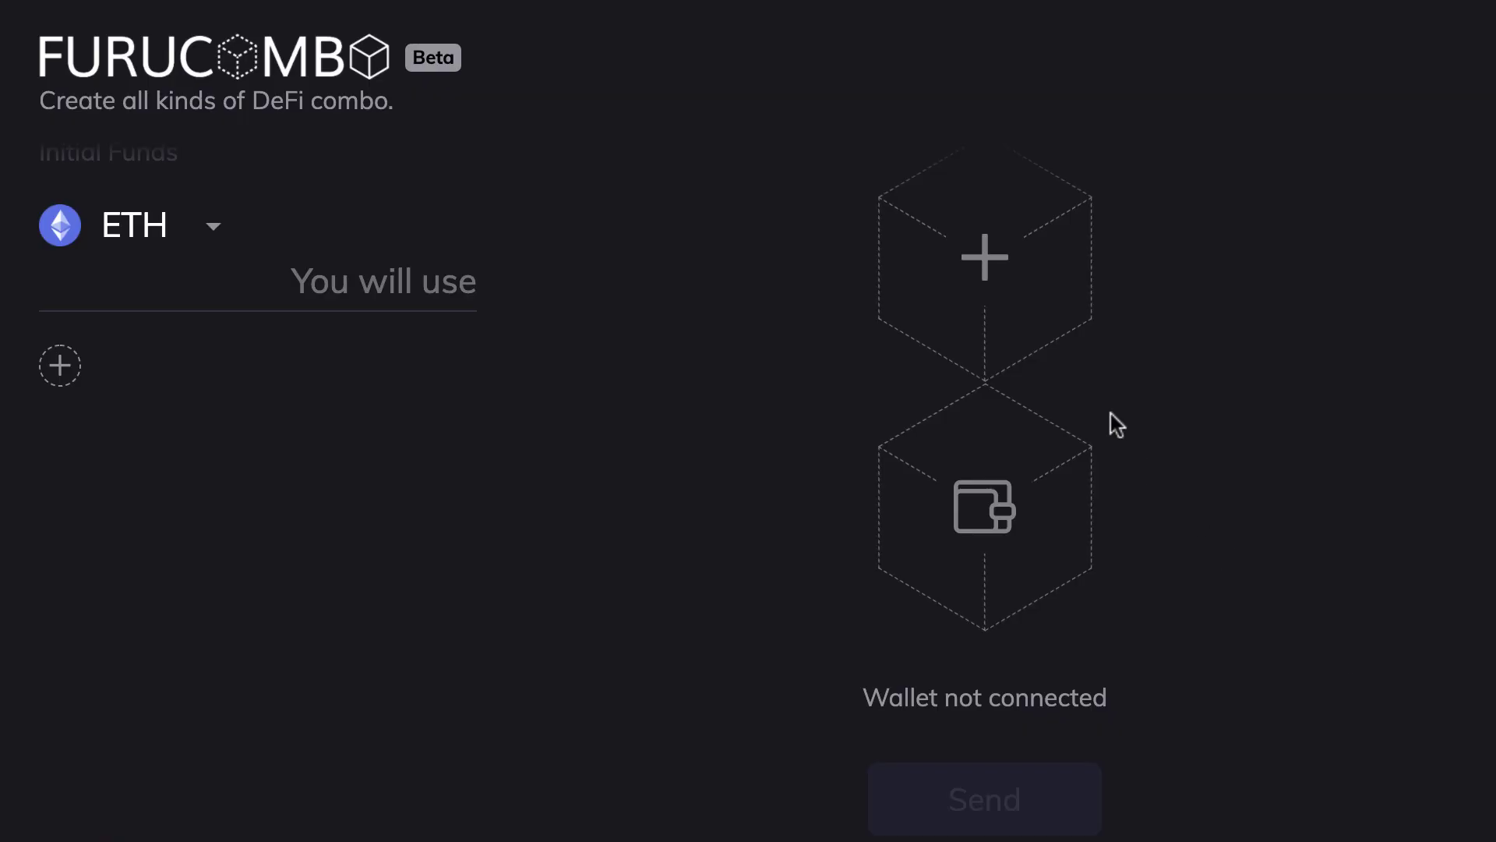
Add an Aave Flashloan step borrowing 100 ETH as the combo's first step.
click(1012, 271)
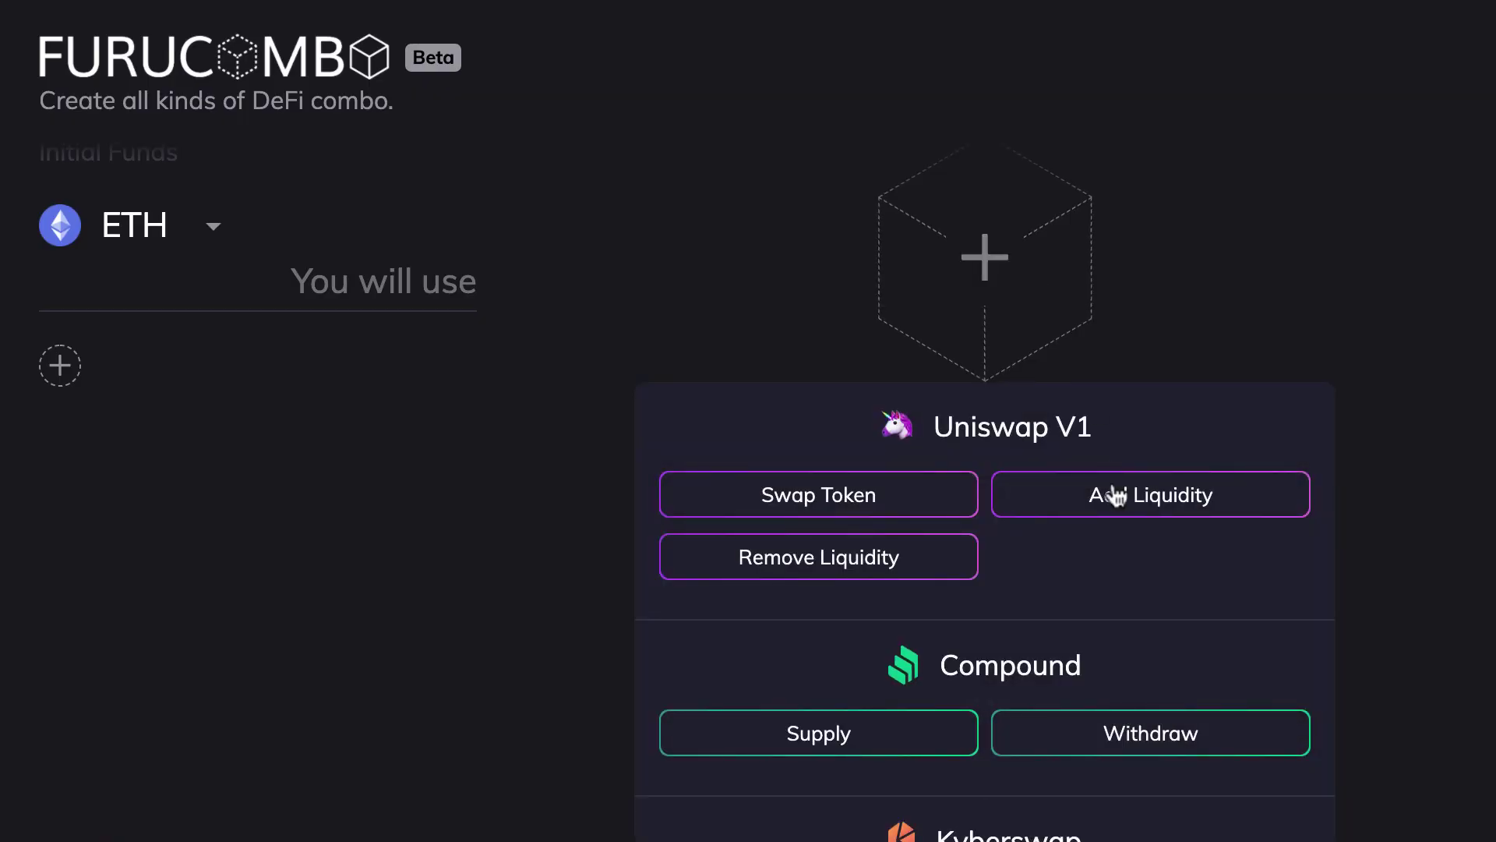
scroll(1073, 593, down, 2)
scroll(1080, 603, down, 3)
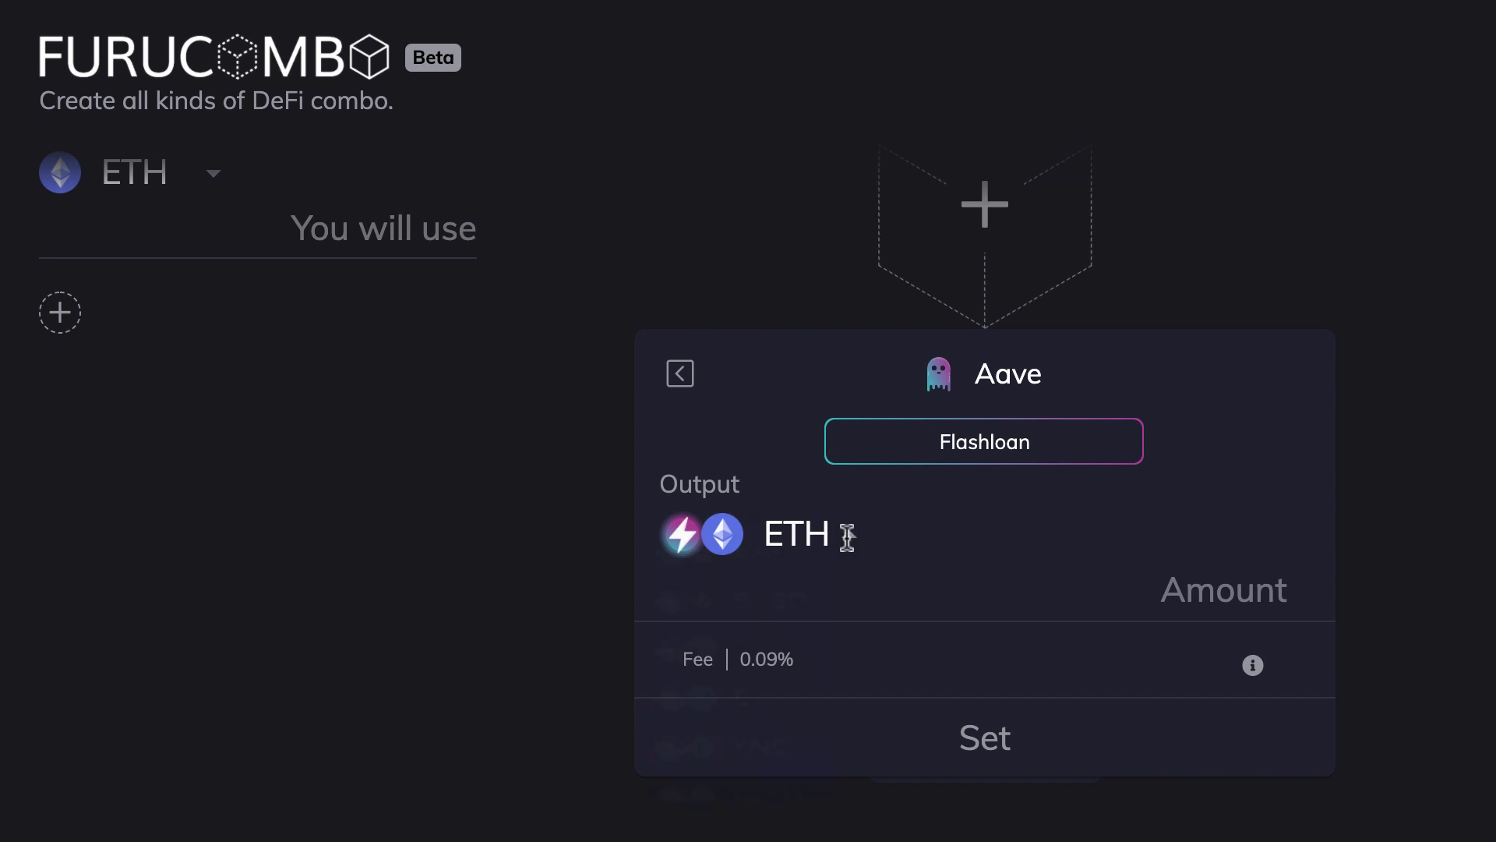
click(847, 536)
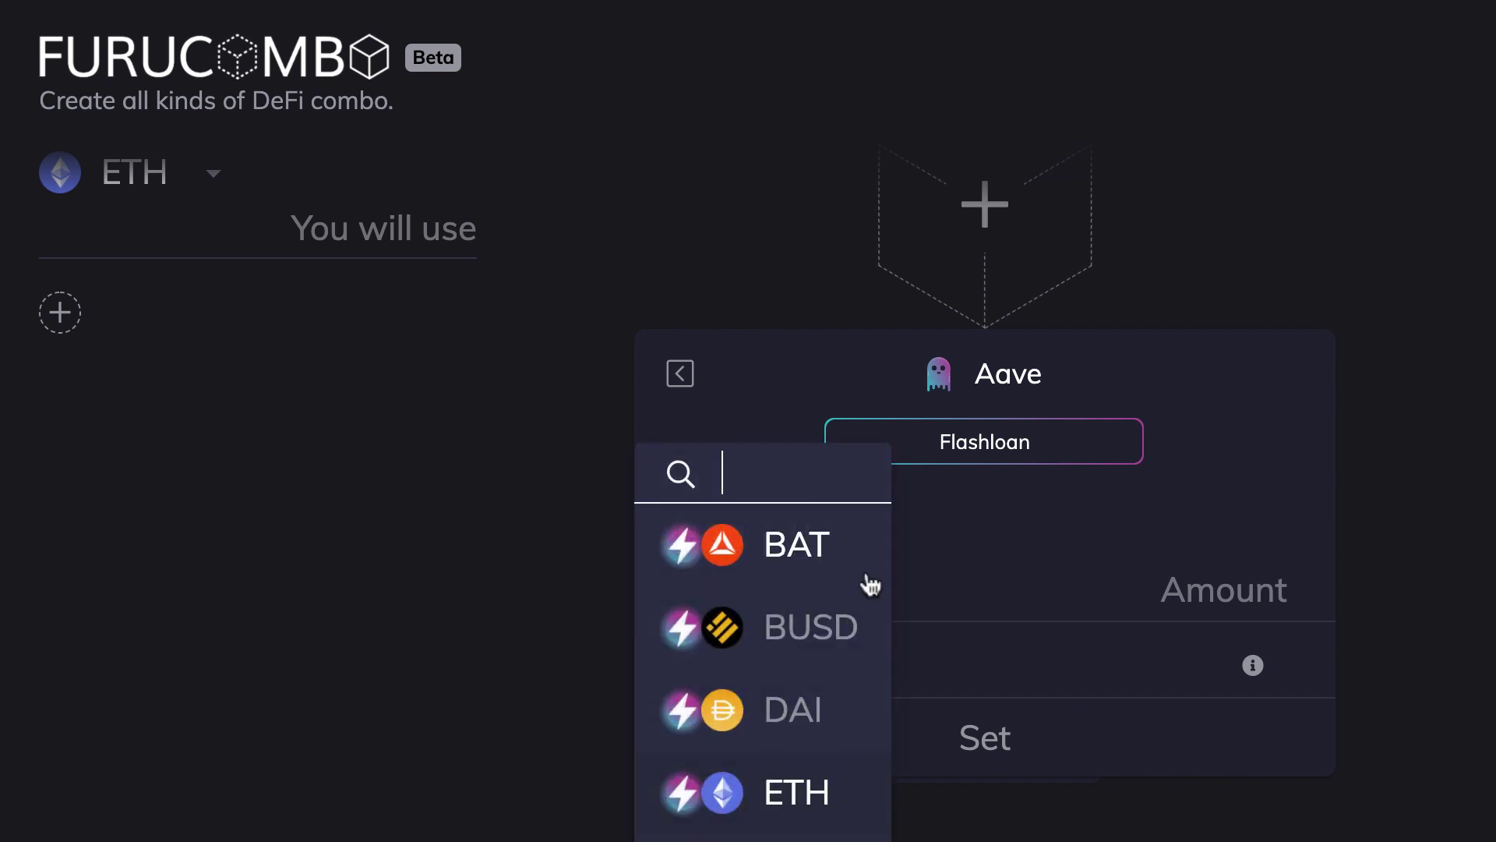
click(814, 793)
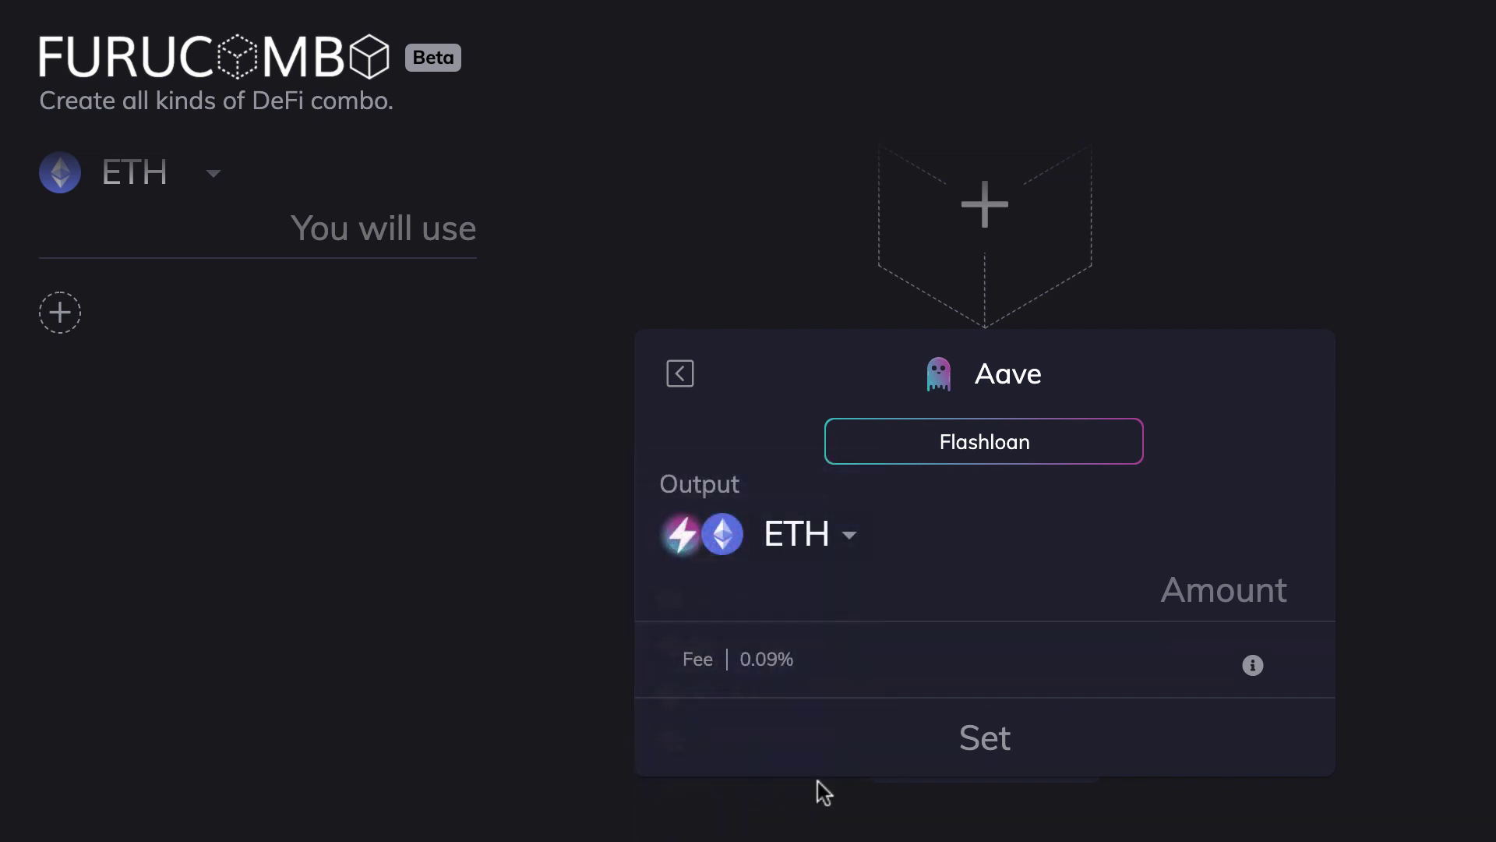
click(1317, 610)
text(100)
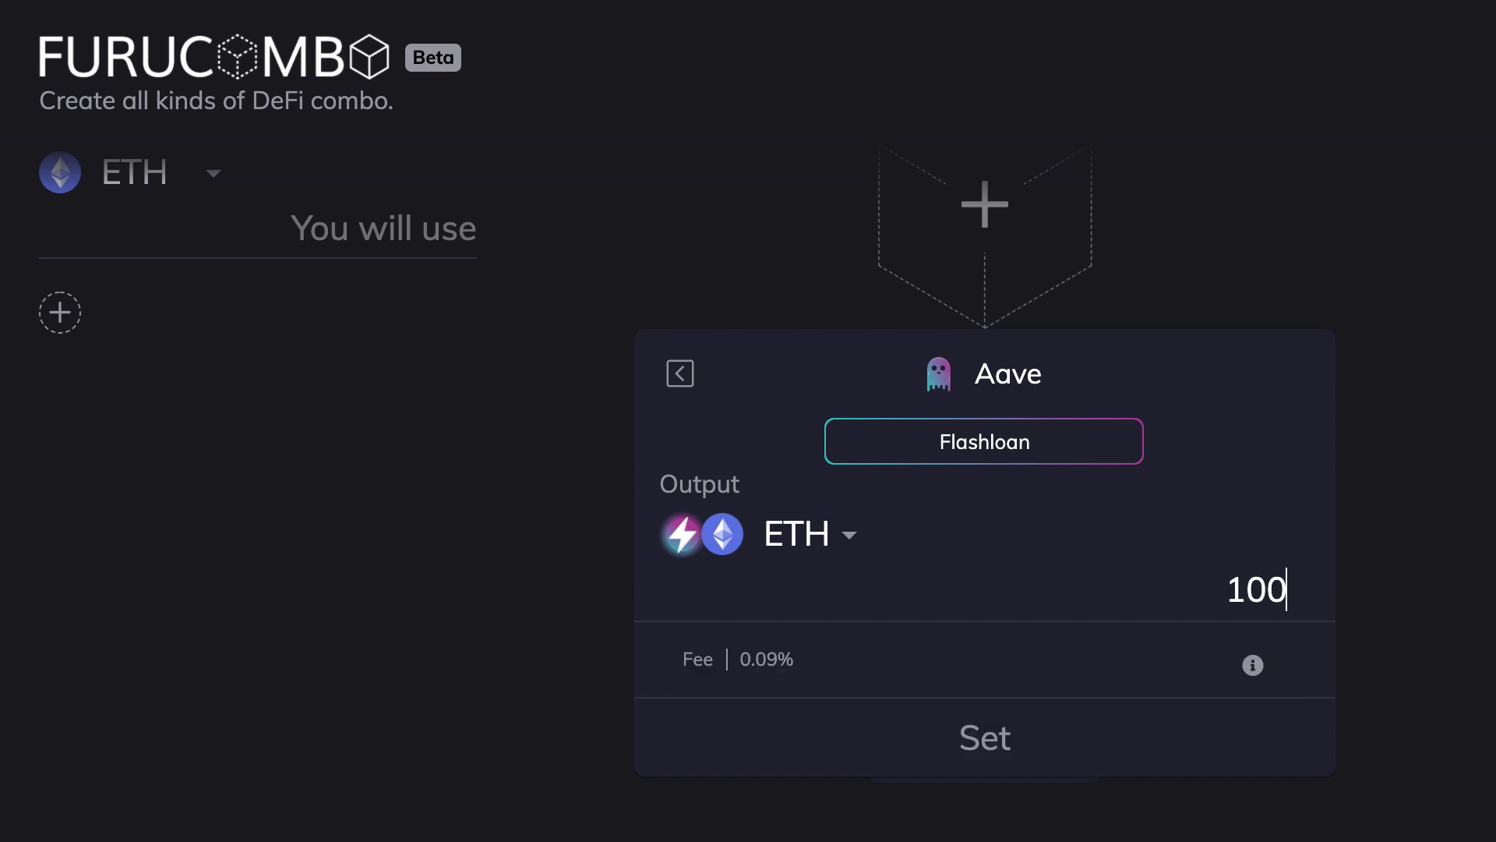
click(1015, 747)
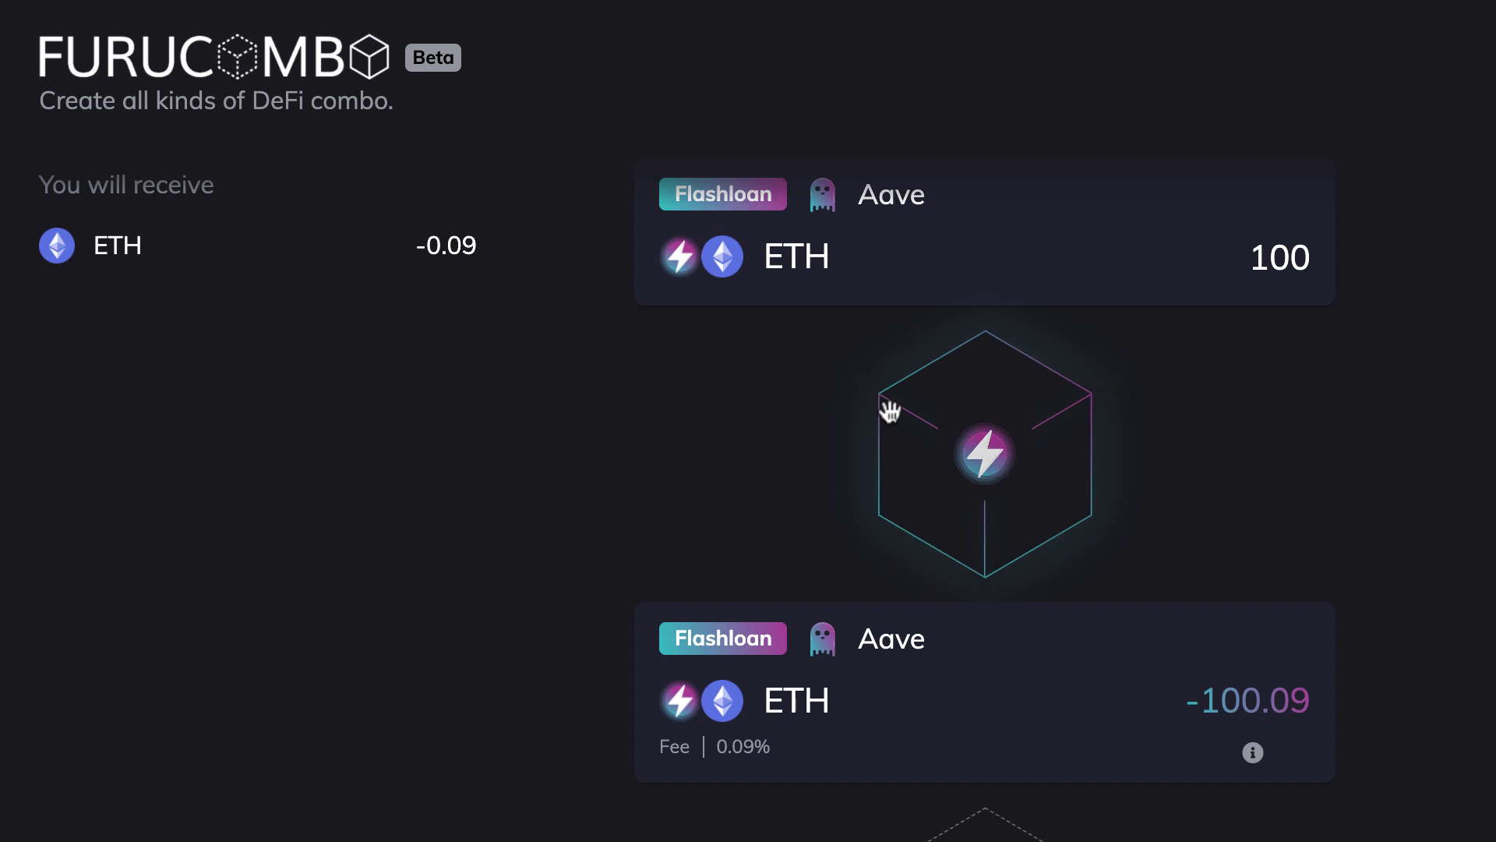
scroll(891, 411, down, 1)
scroll(891, 412, down, 4)
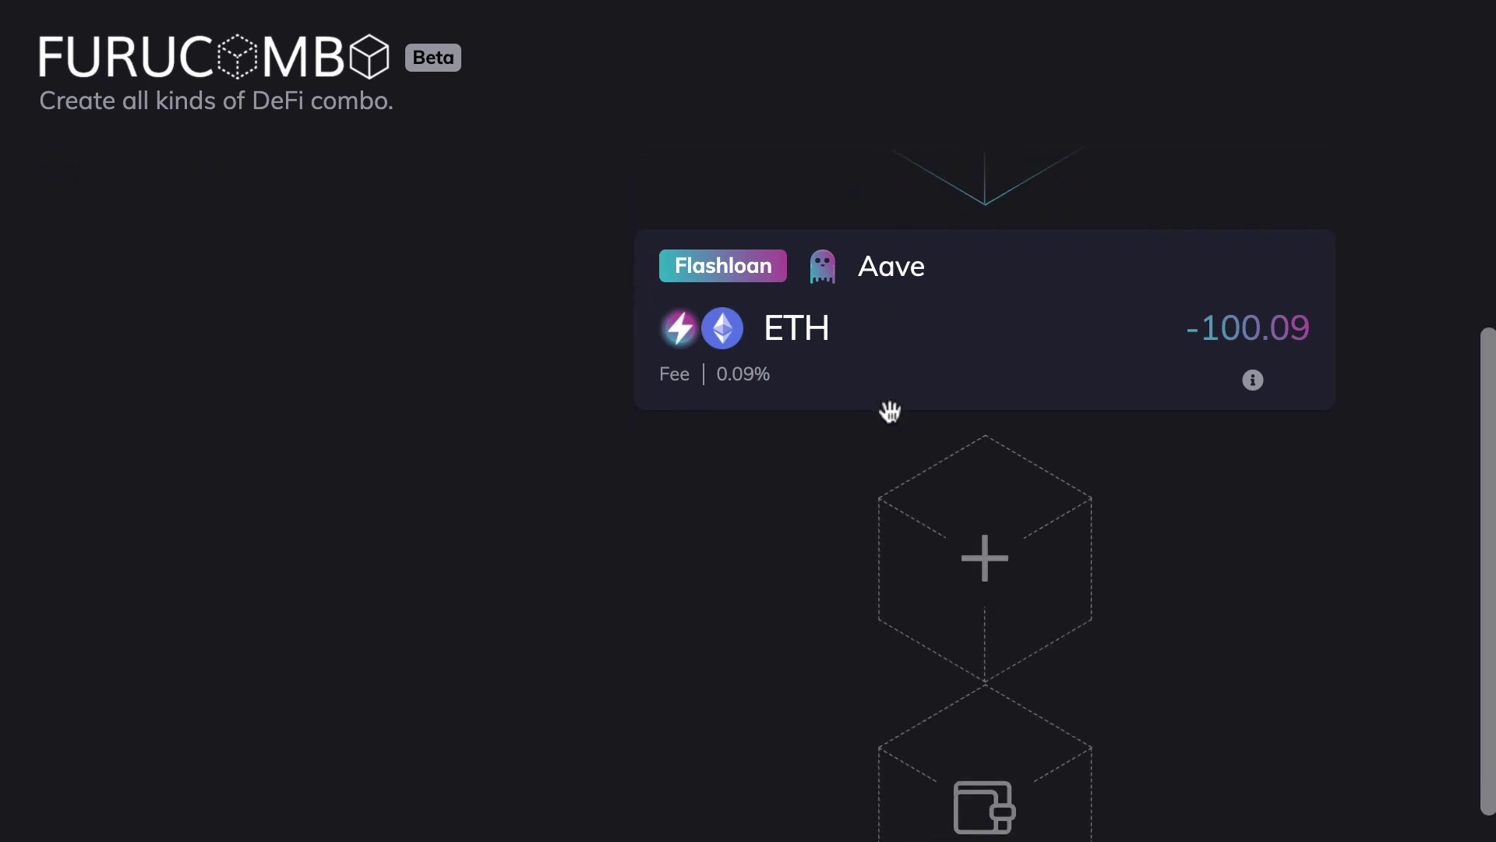
Add a Uniswap V1 Swap Token step after the flashloan repayment.
click(1008, 560)
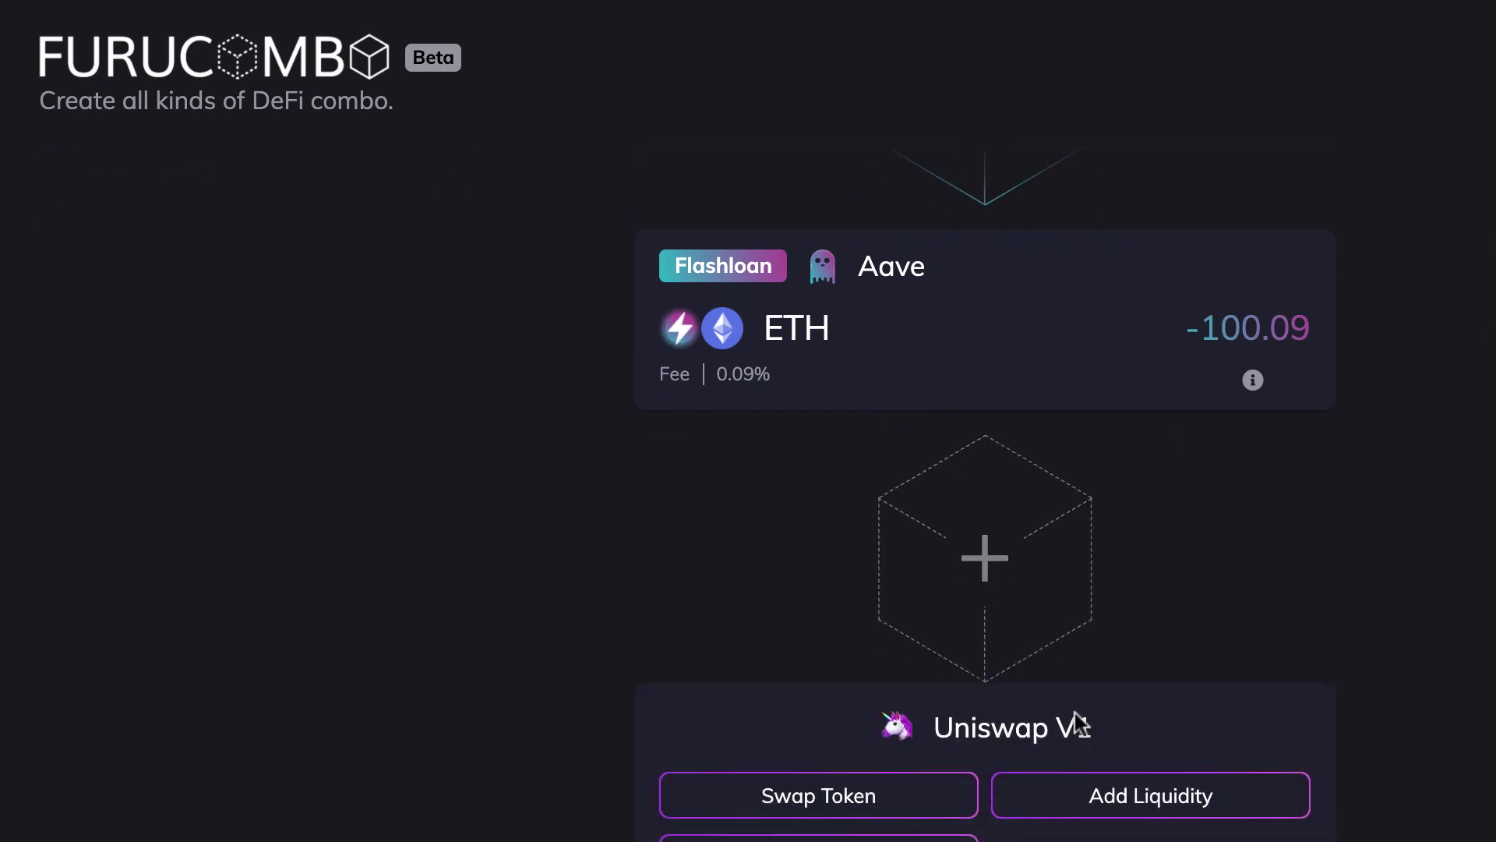
scroll(1114, 732, down, 1)
scroll(1114, 732, down, 2)
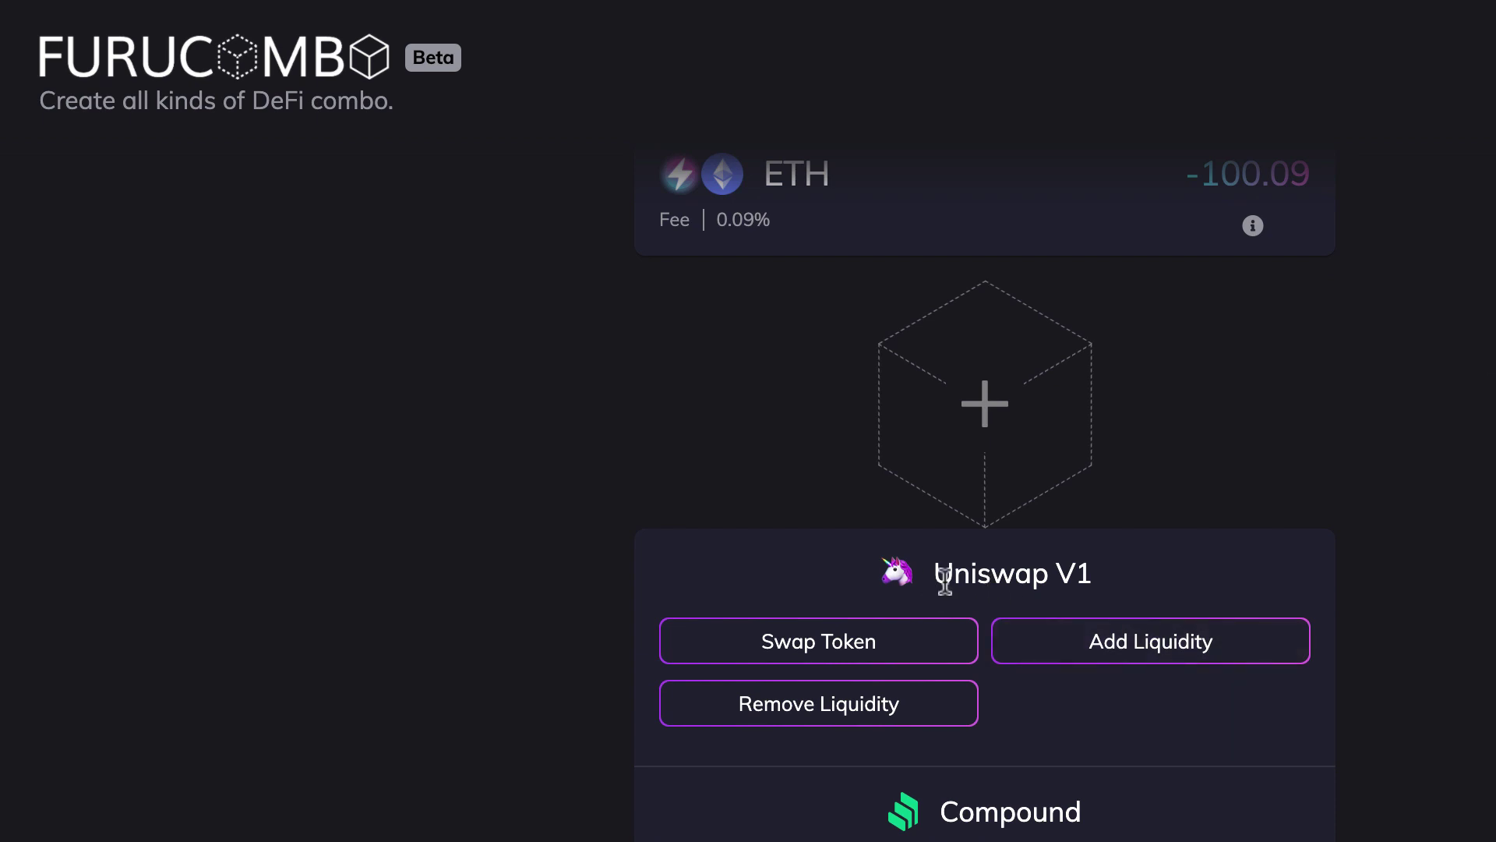
click(870, 645)
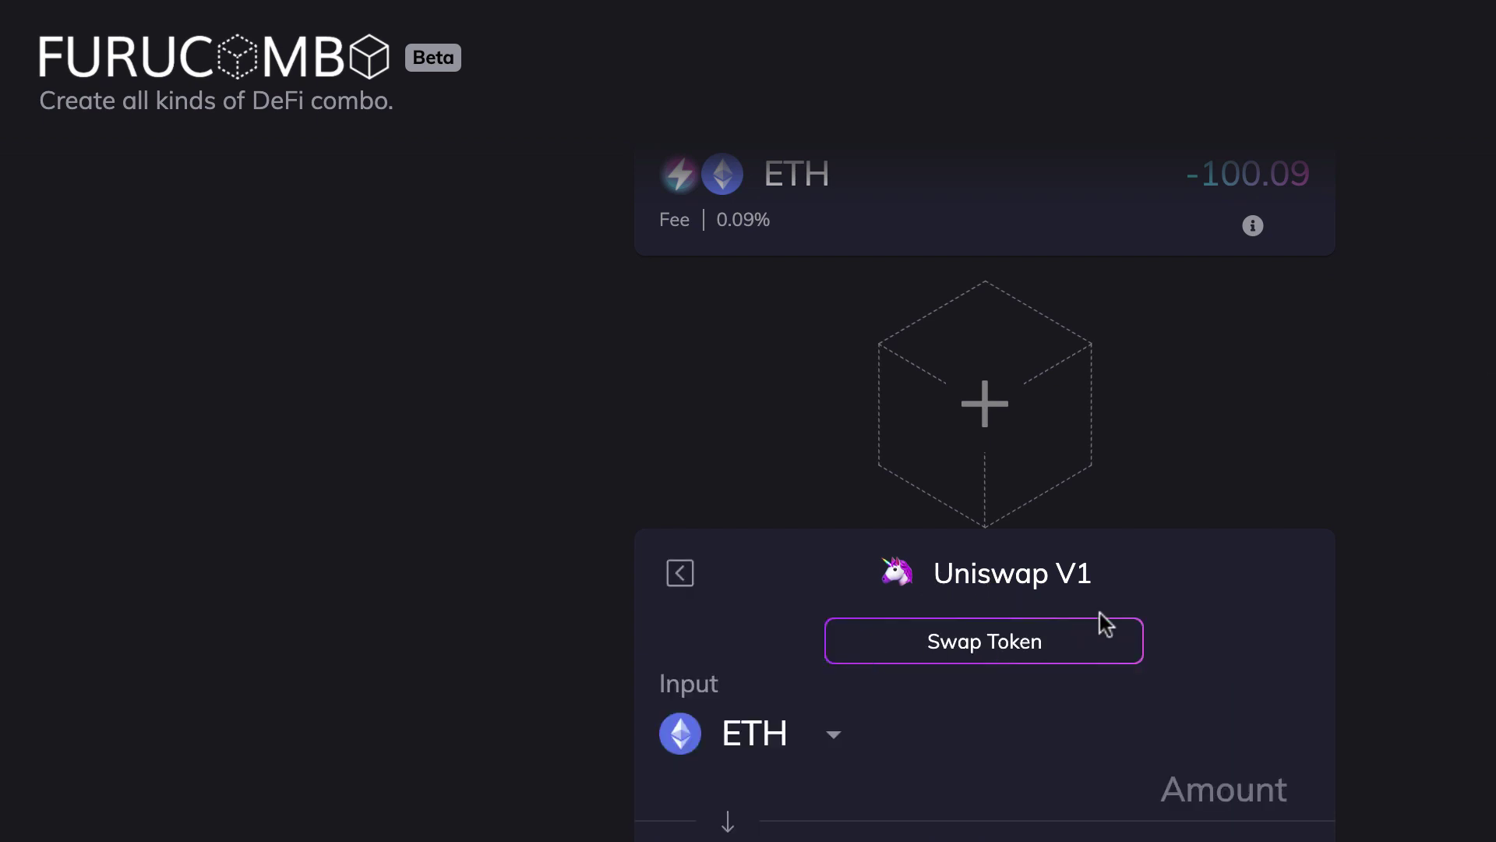
scroll(896, 758, down, 2)
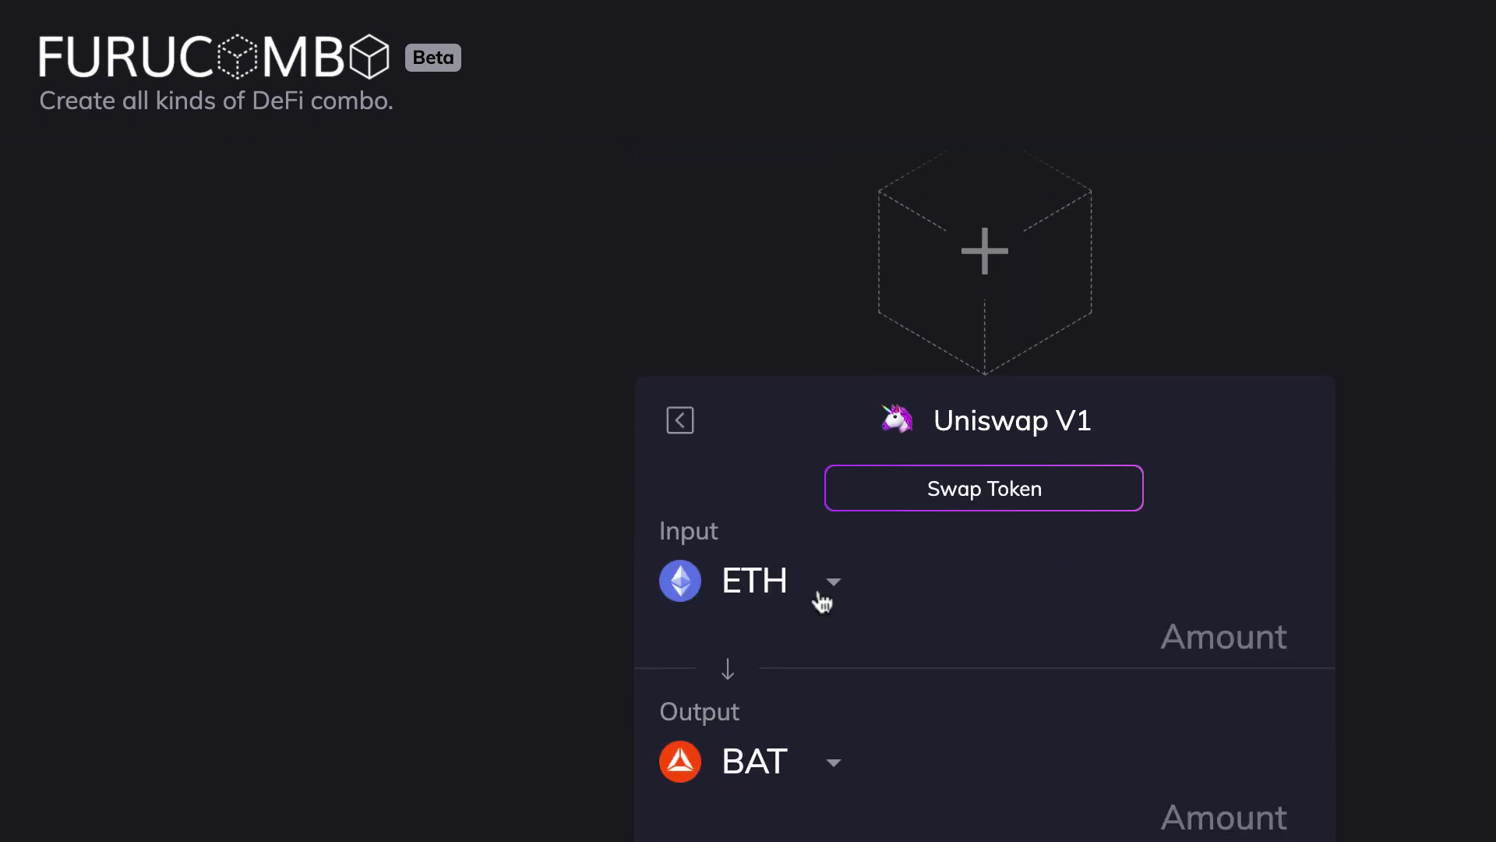
scroll(783, 600, down, 1)
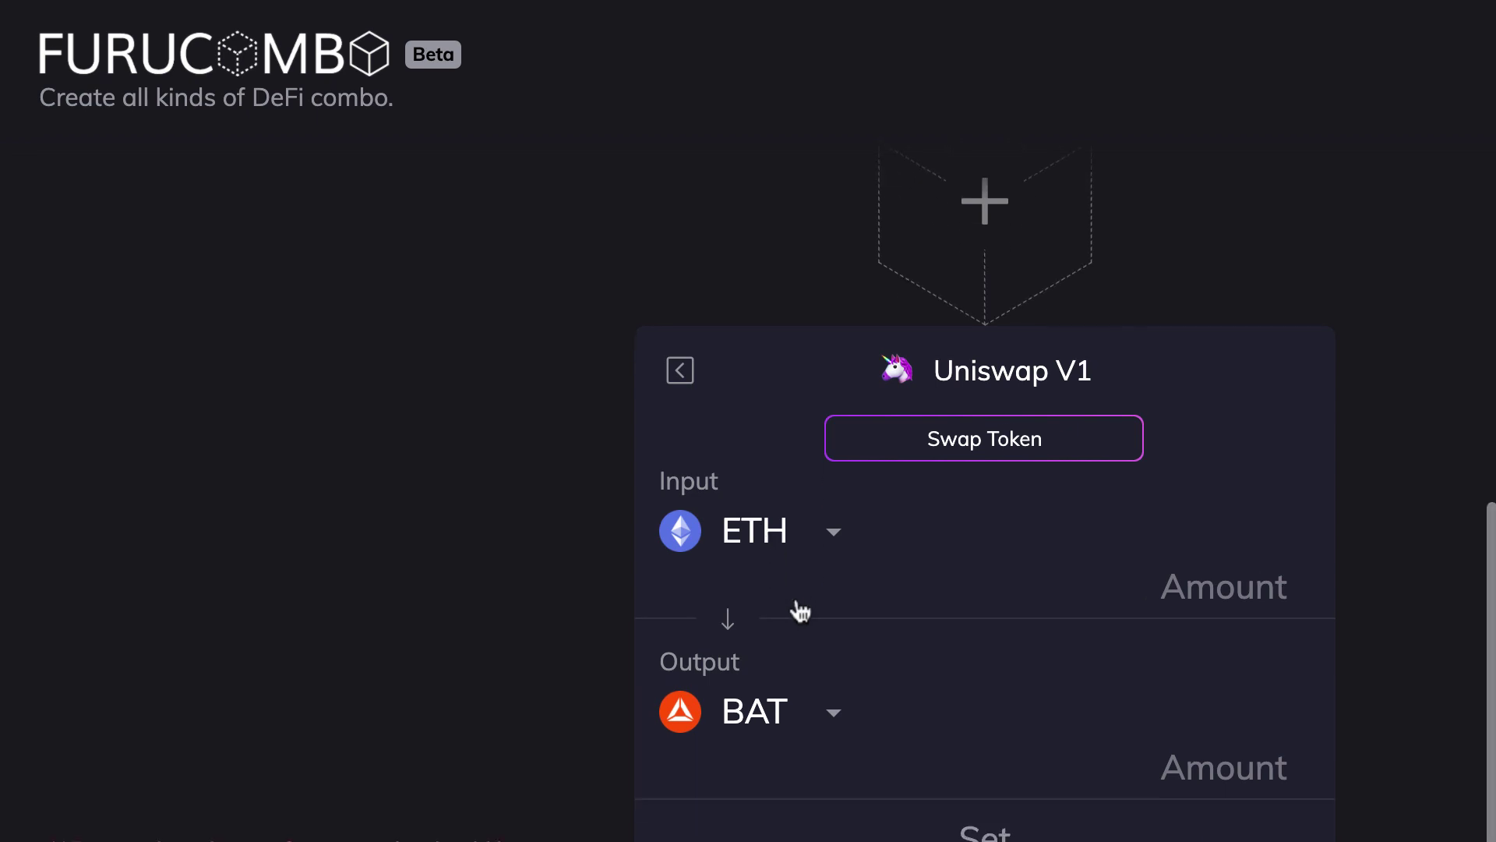
Set the Uniswap swap to 100 ETH into DAI (about 23768.53845) and confirm it.
click(828, 727)
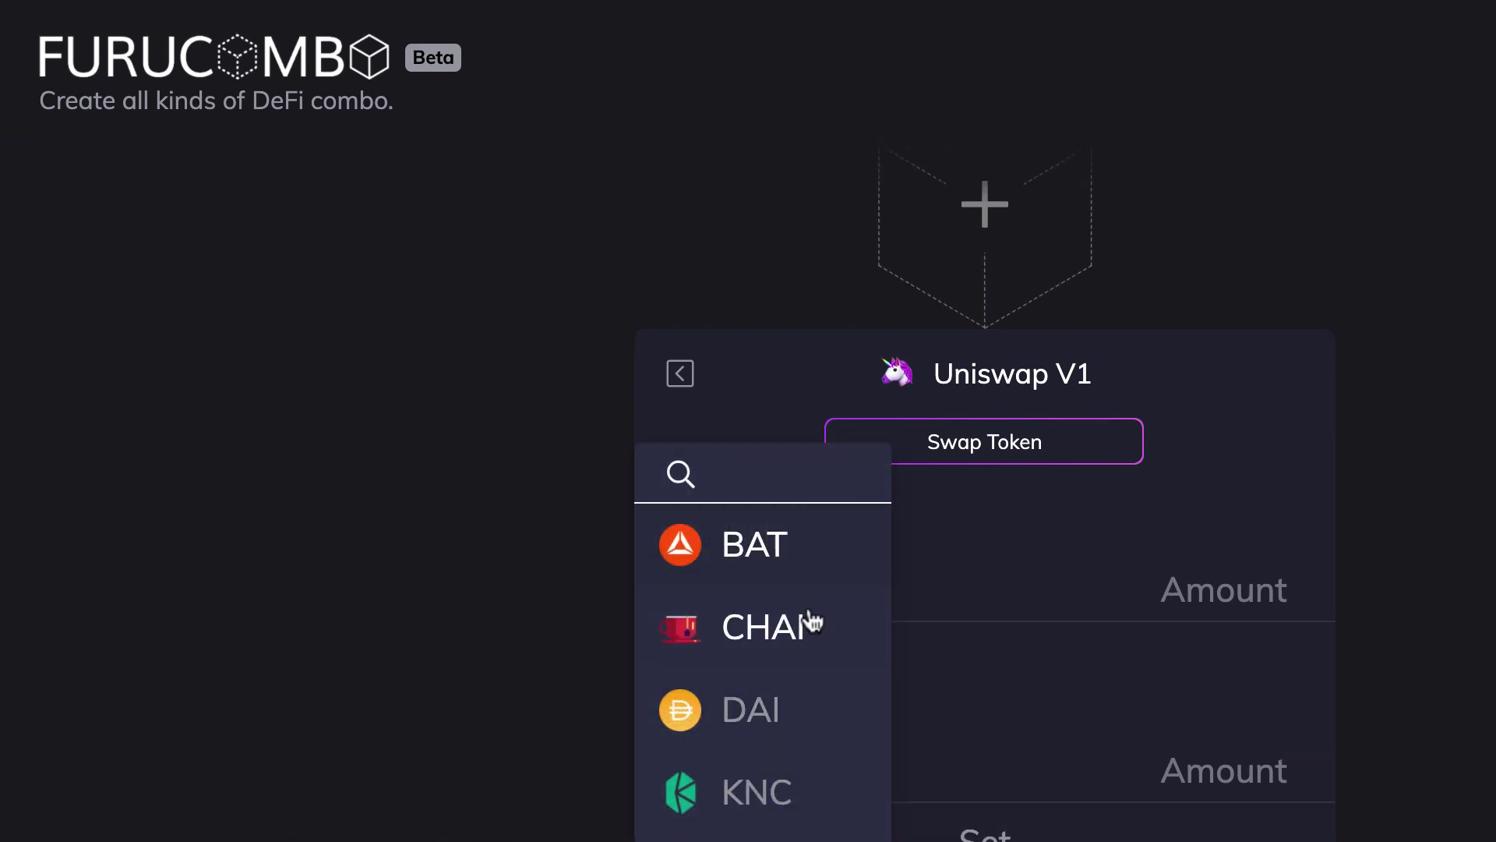
click(764, 719)
click(1197, 590)
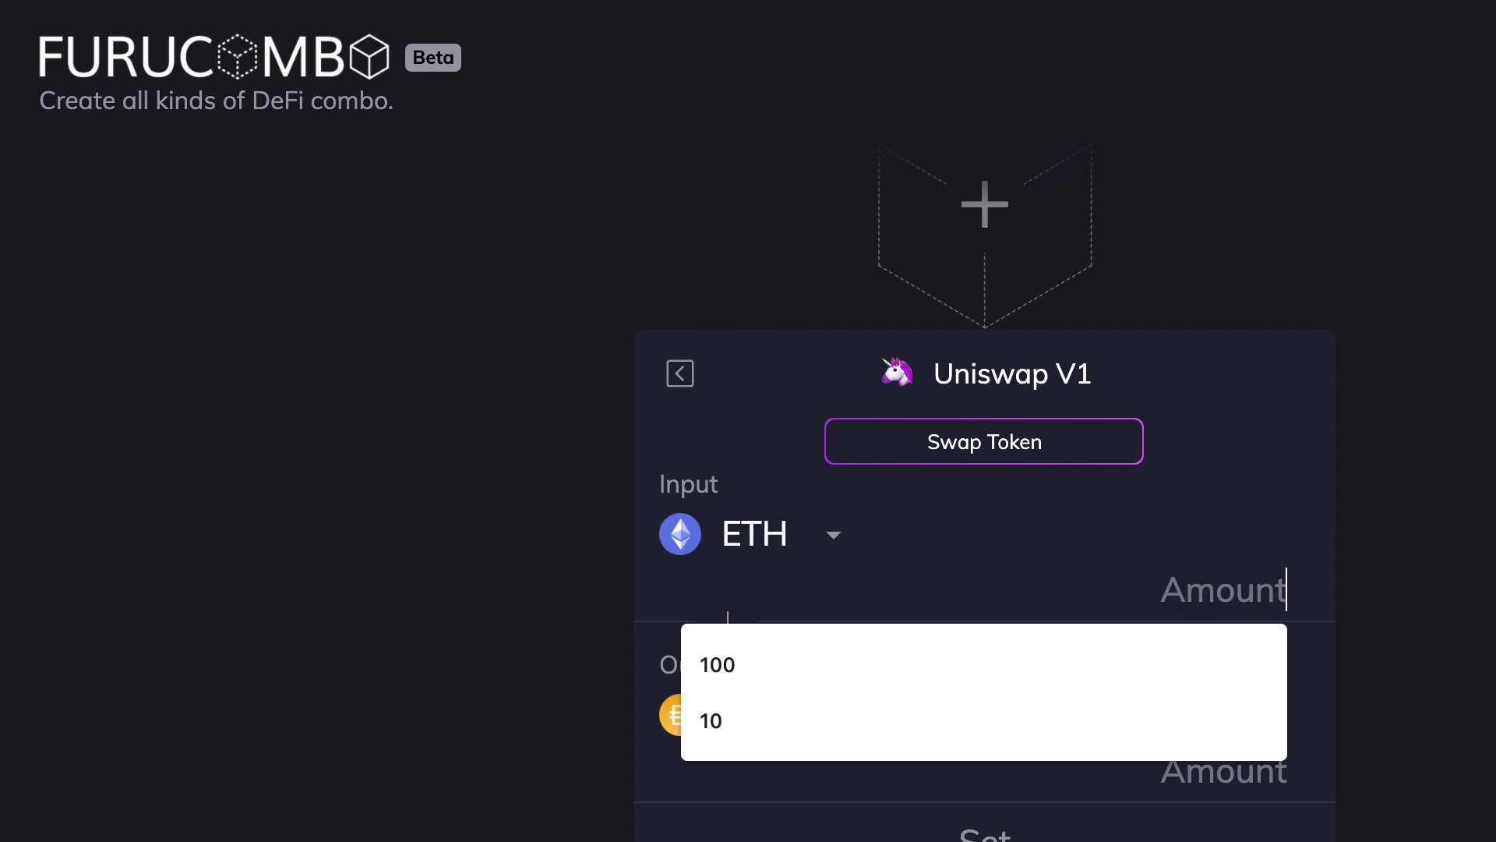
text(100)
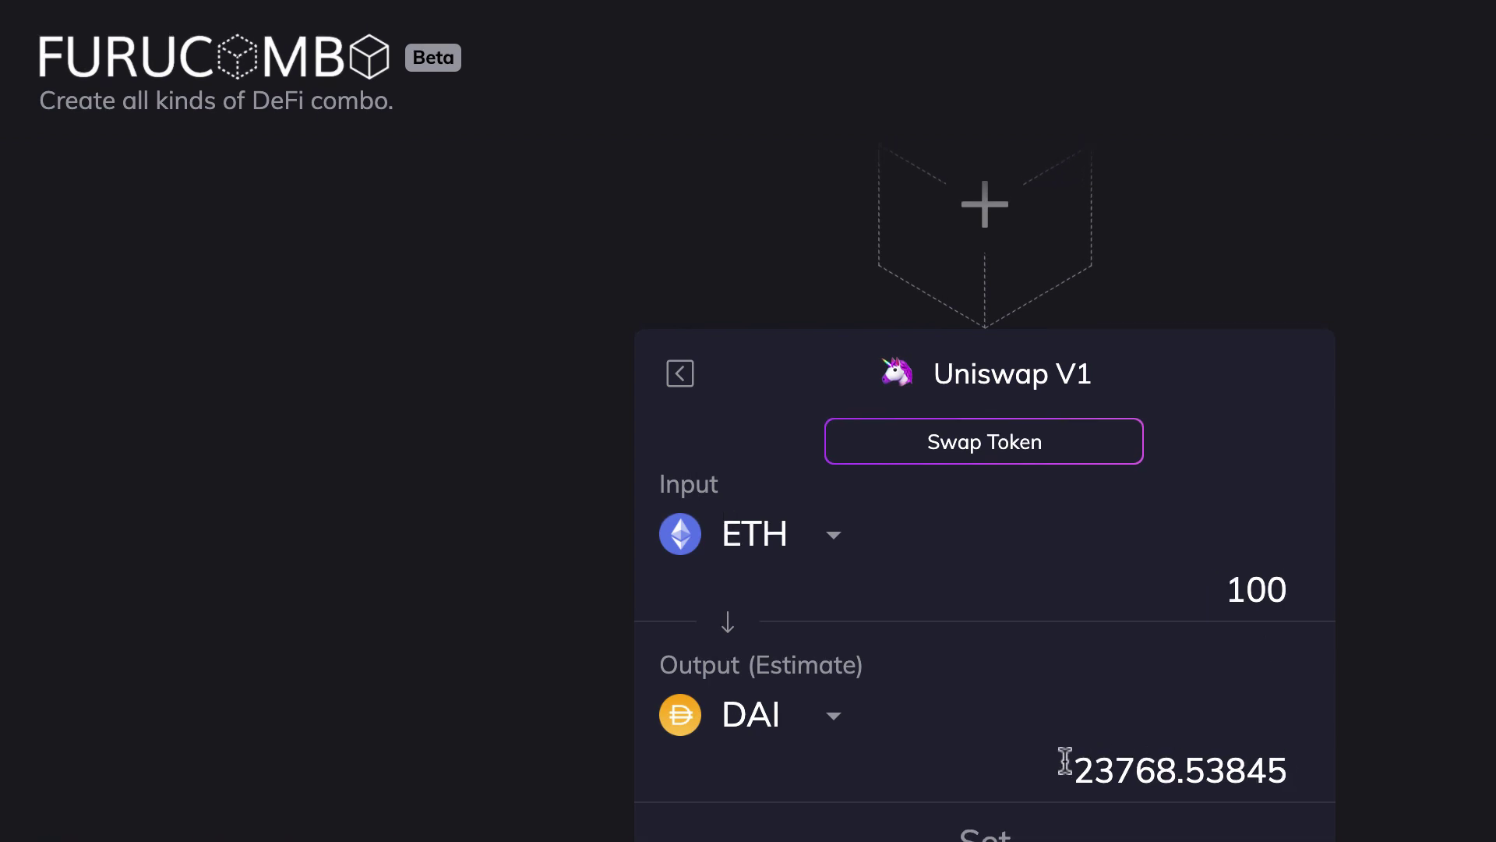
click(1005, 834)
scroll(1182, 760, up, 3)
scroll(1181, 756, up, 3)
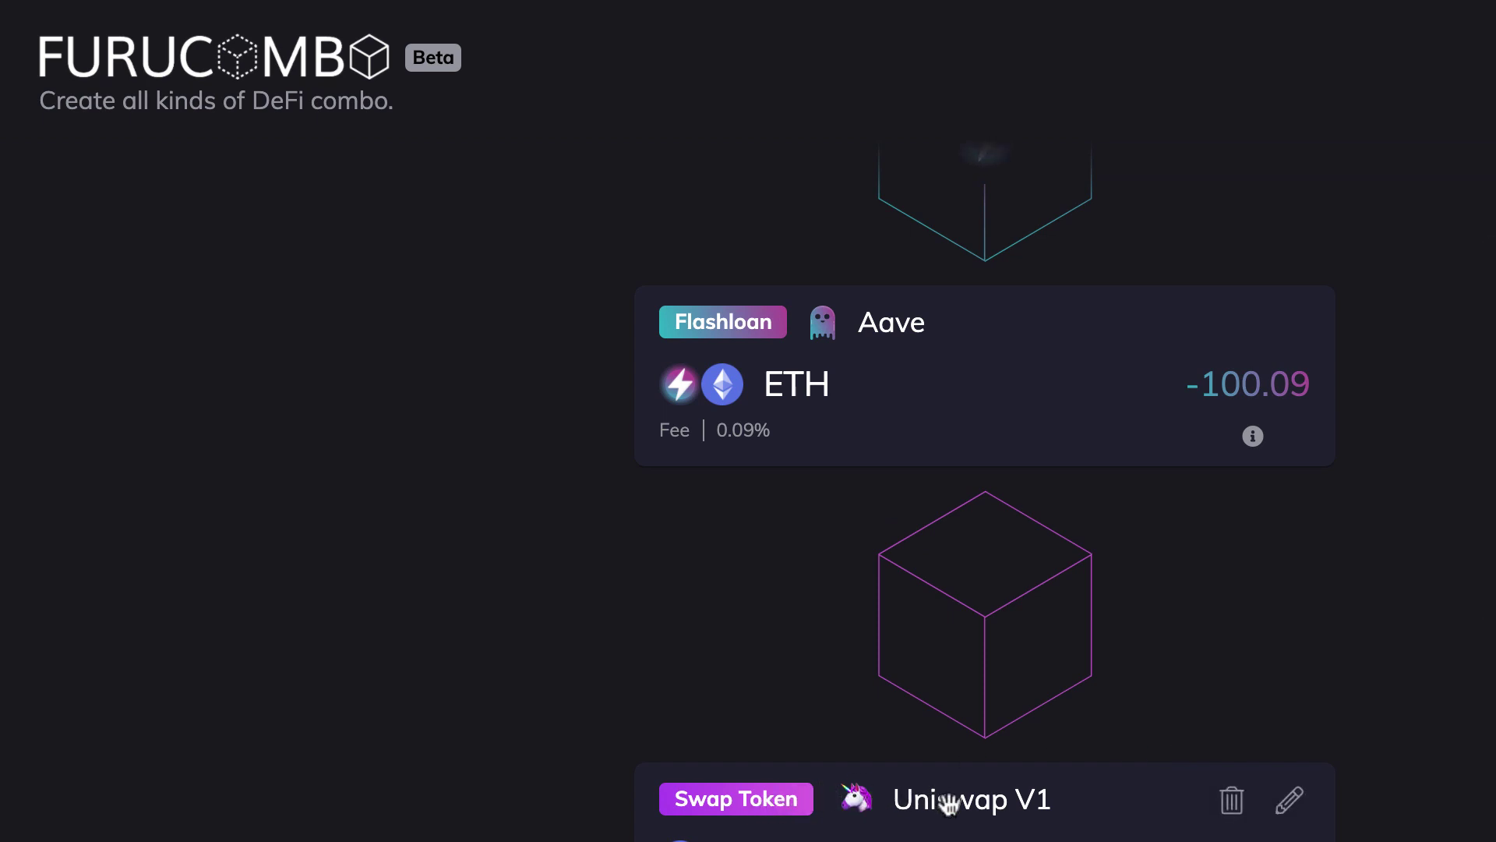
Move the Uniswap ETH→DAI swap inside the Aave flashloan, before the 100.09 ETH repayment.
drag(947, 805, 955, 481)
scroll(989, 484, up, 6)
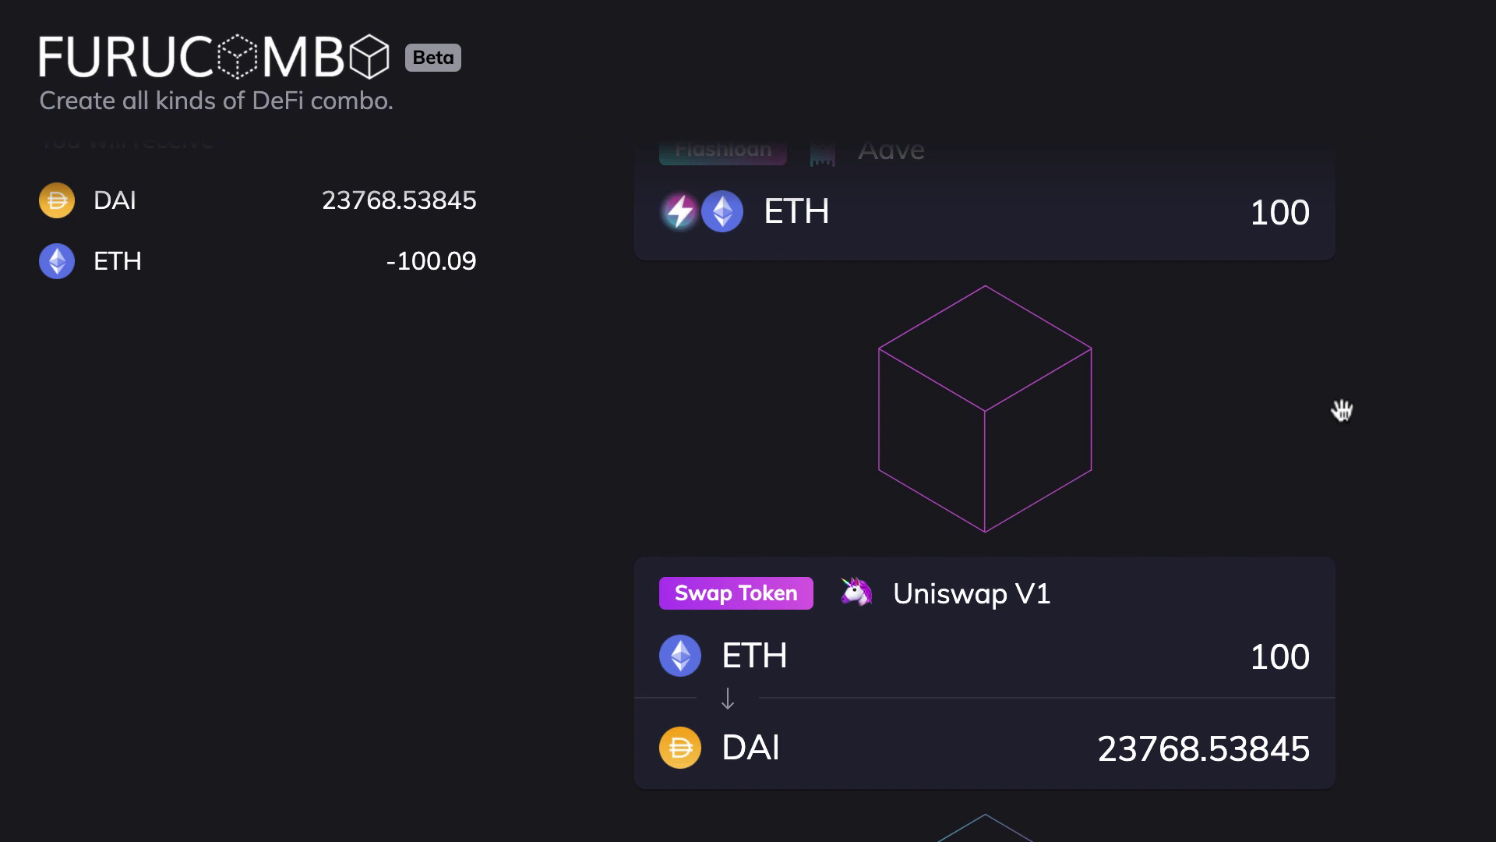
scroll(1342, 410, down, 10)
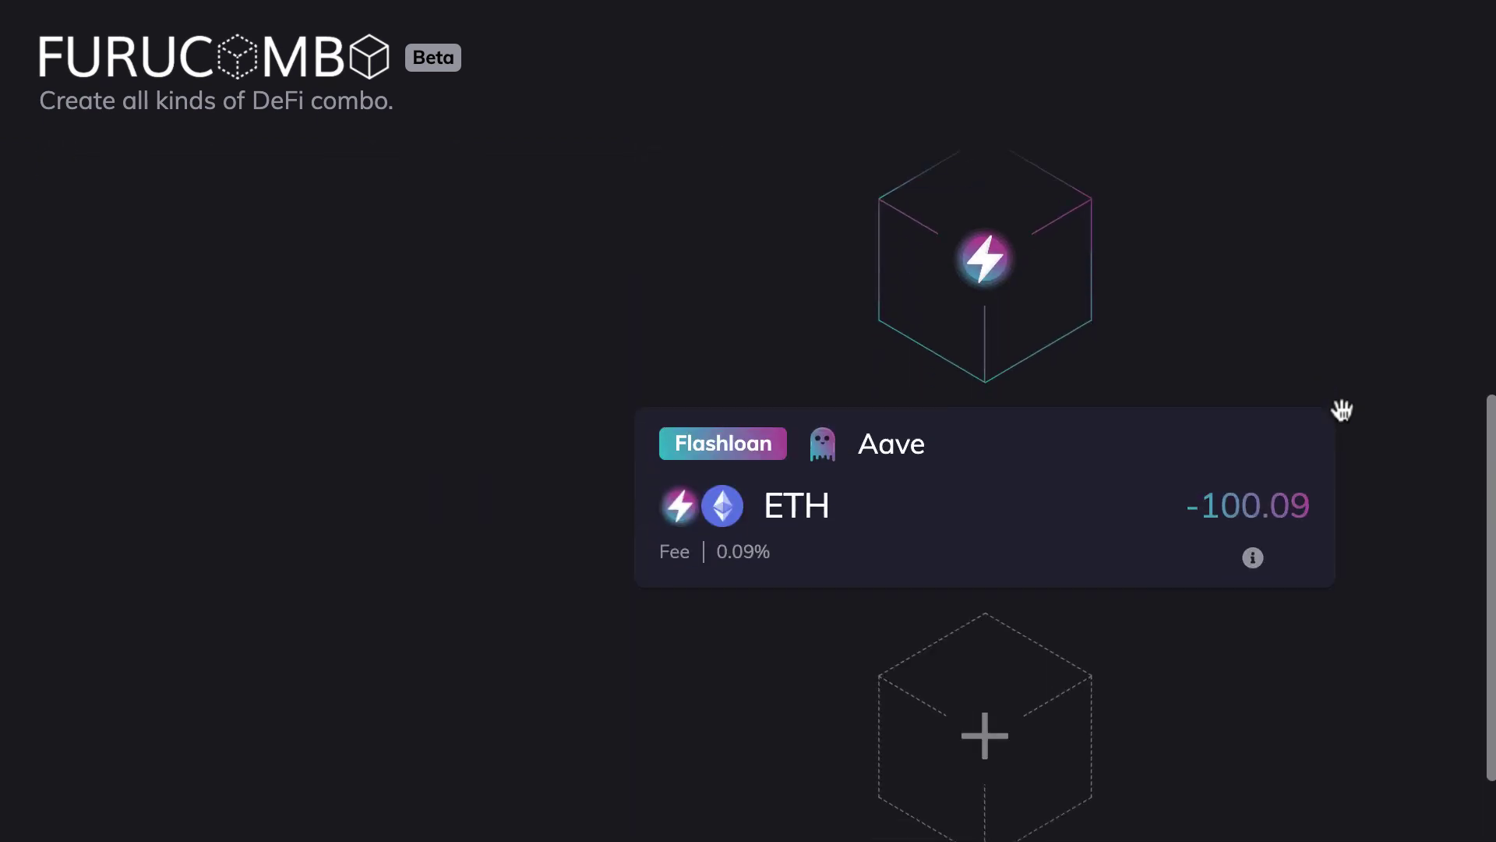
Add a Kyberswap Swap Token step after the repayment with DAI input and ETH output.
click(987, 583)
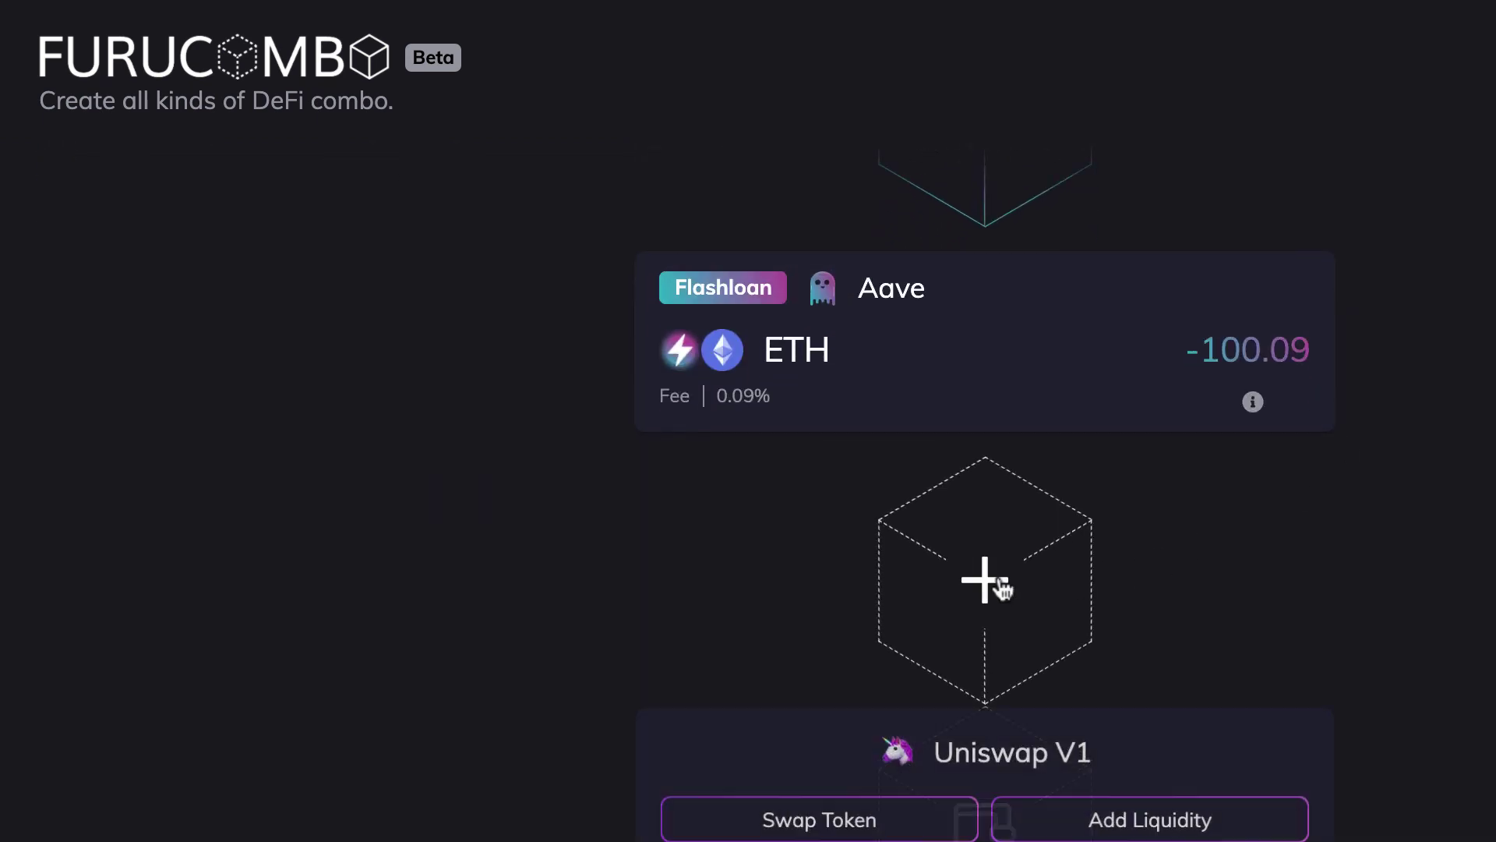
scroll(941, 725, down, 7)
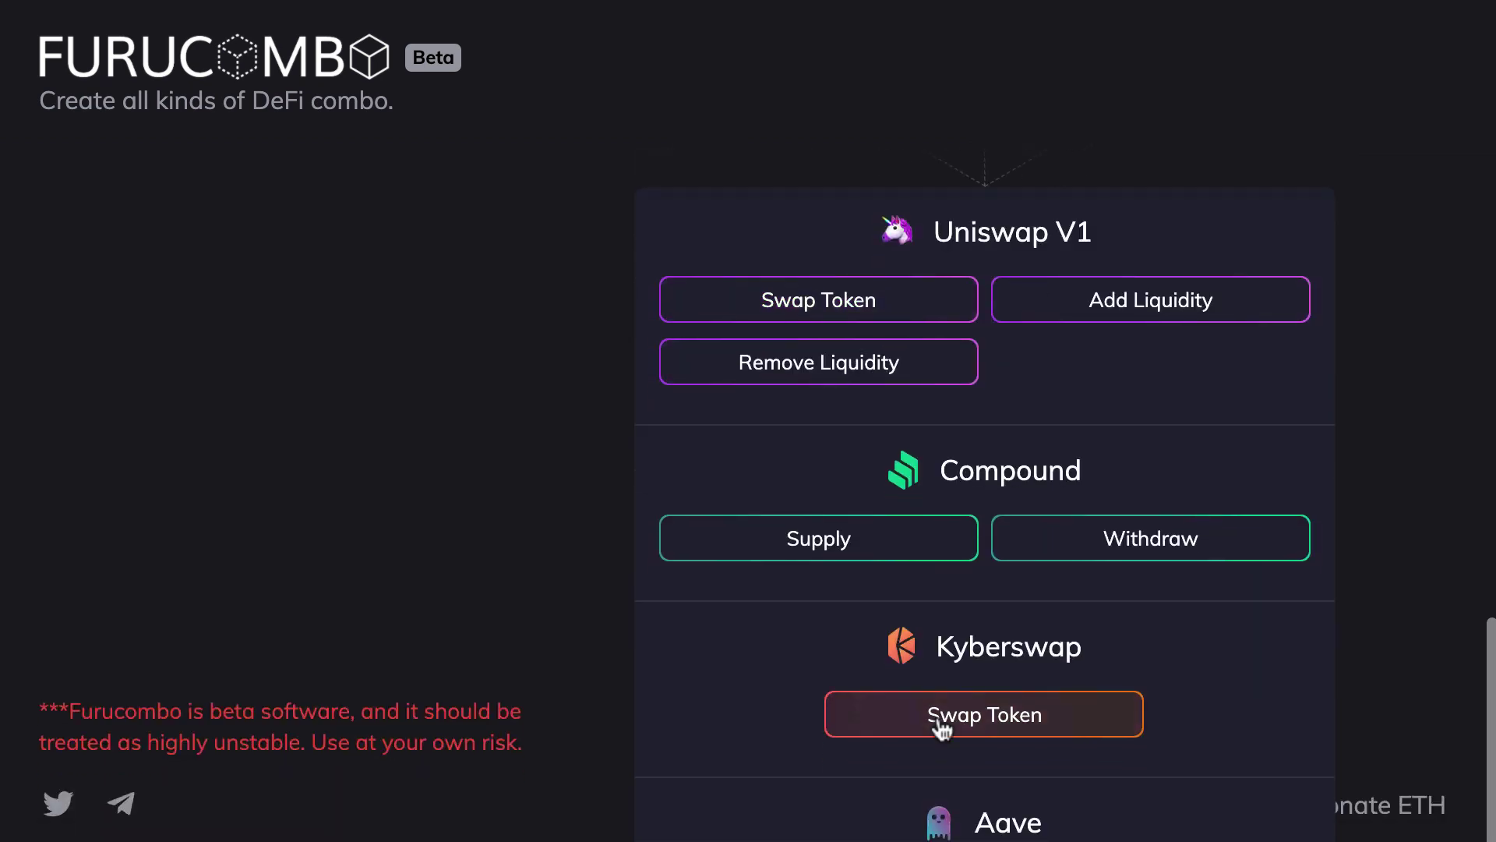
click(1002, 696)
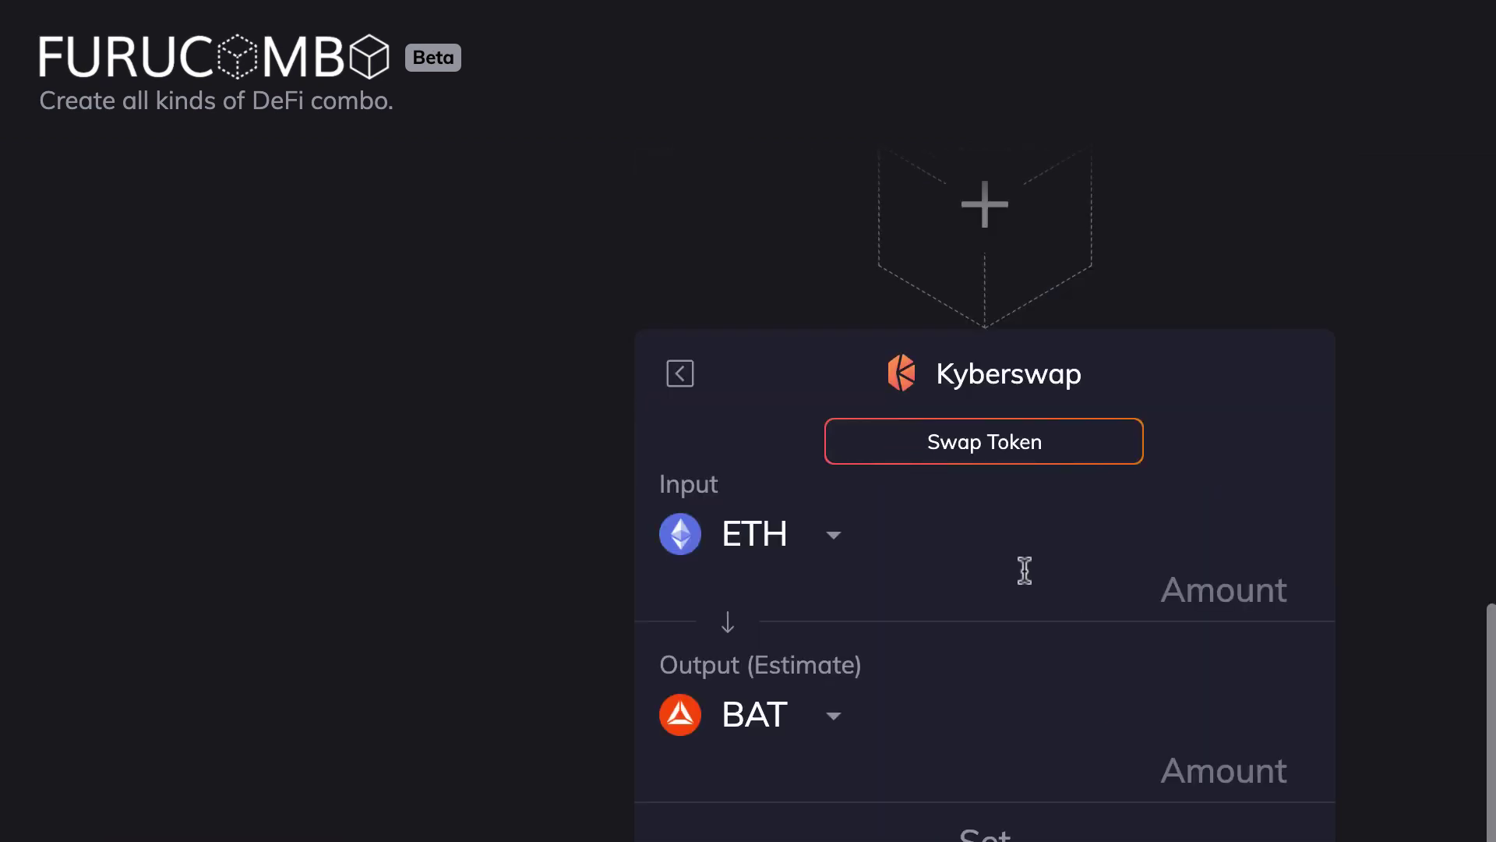
click(834, 536)
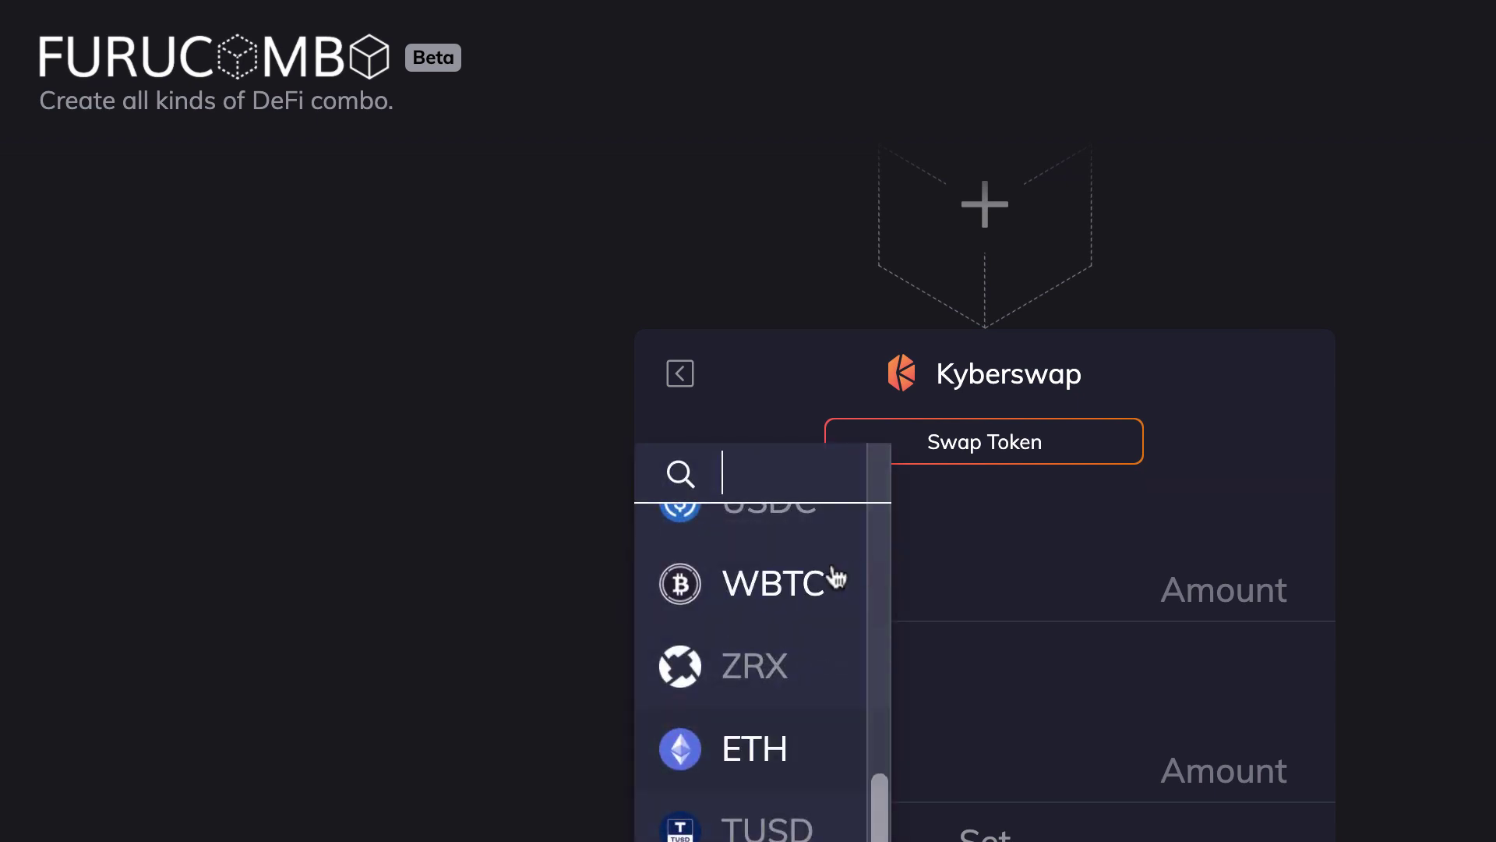
text(dai)
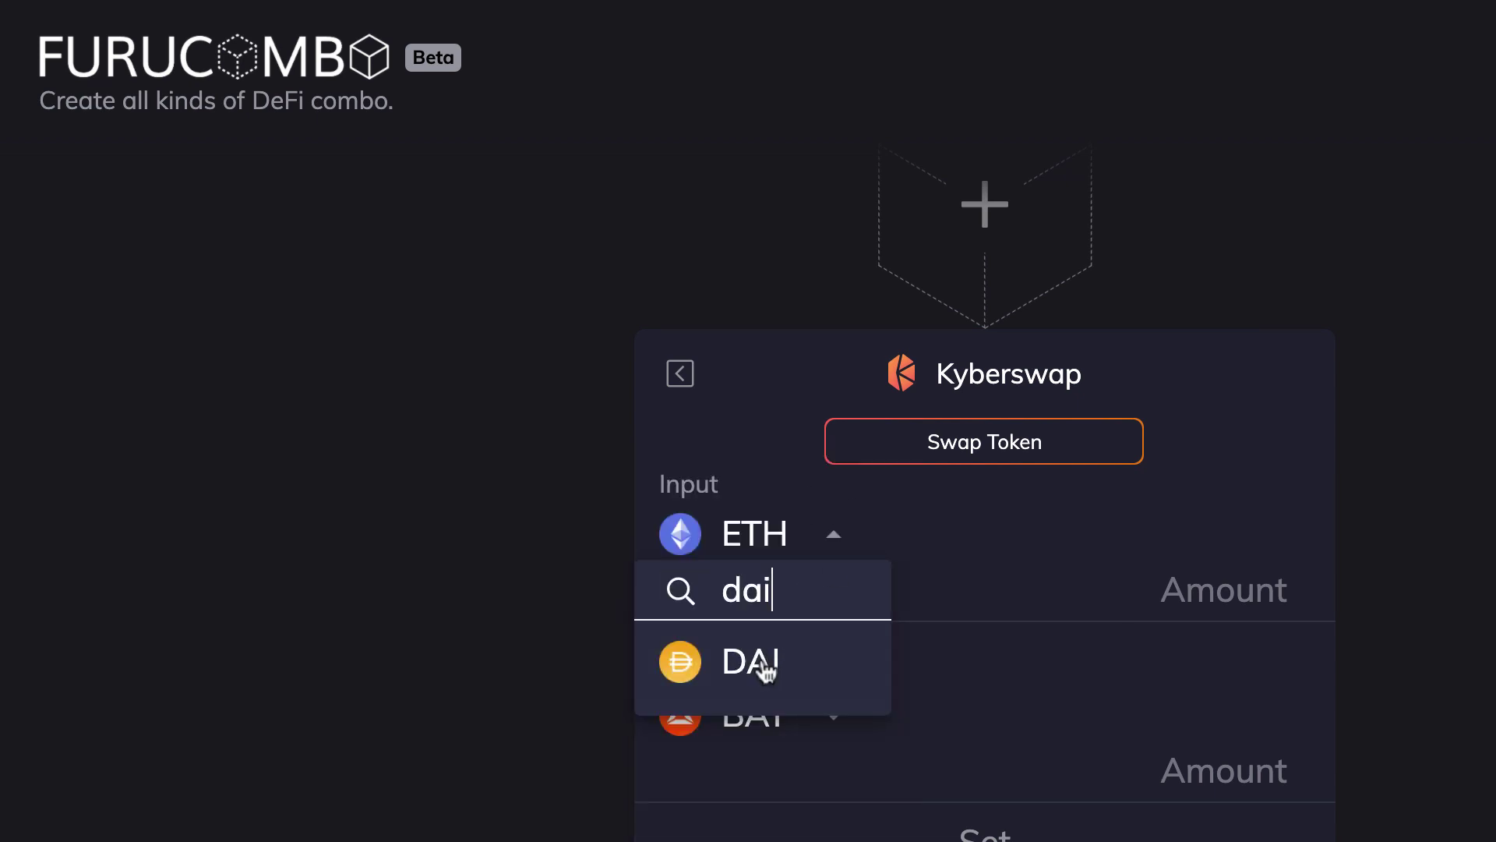
click(768, 668)
click(834, 716)
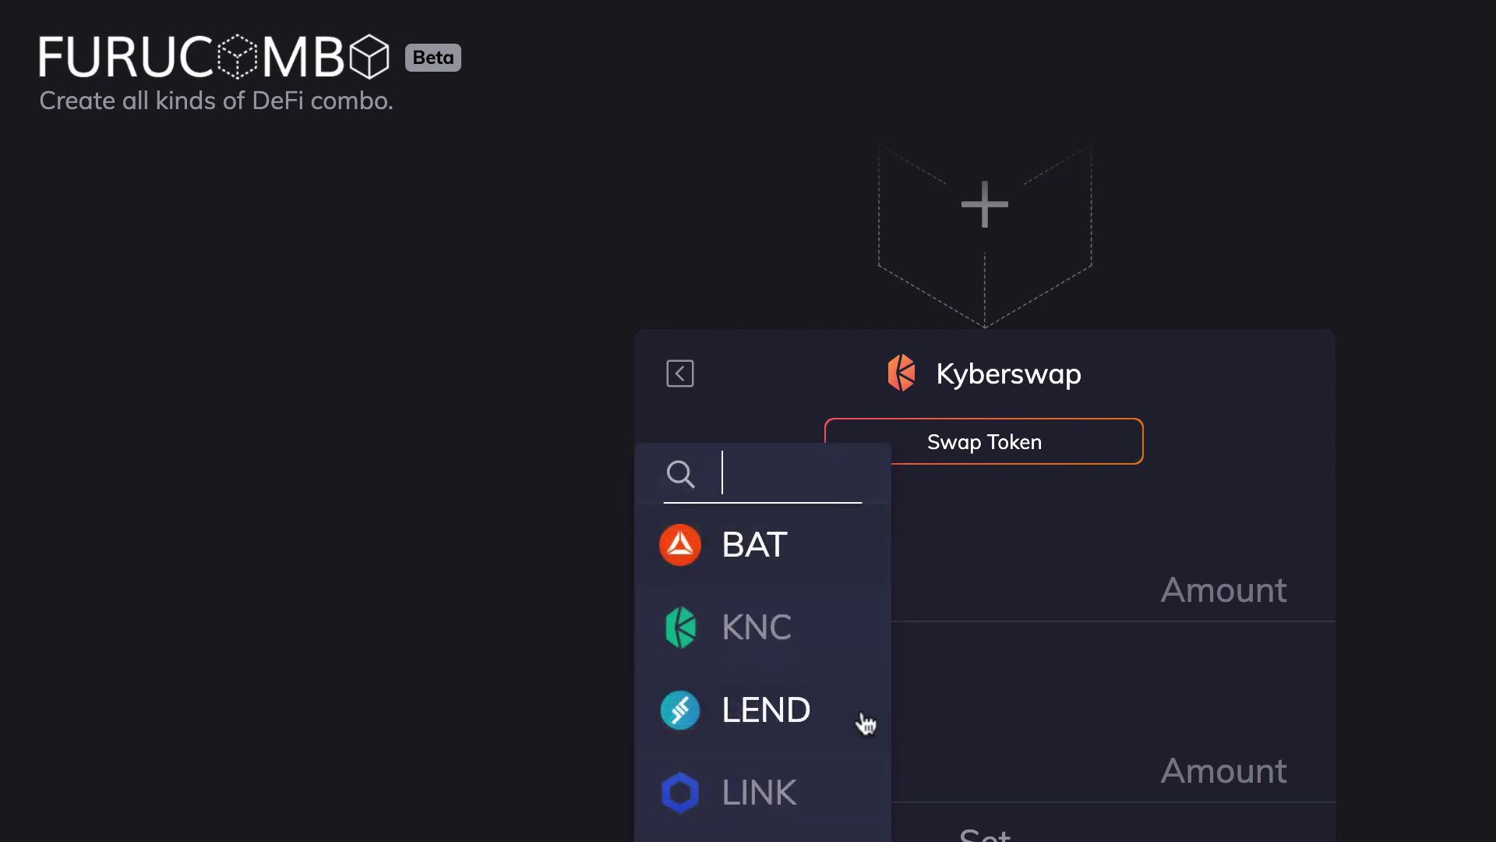
text(eth)
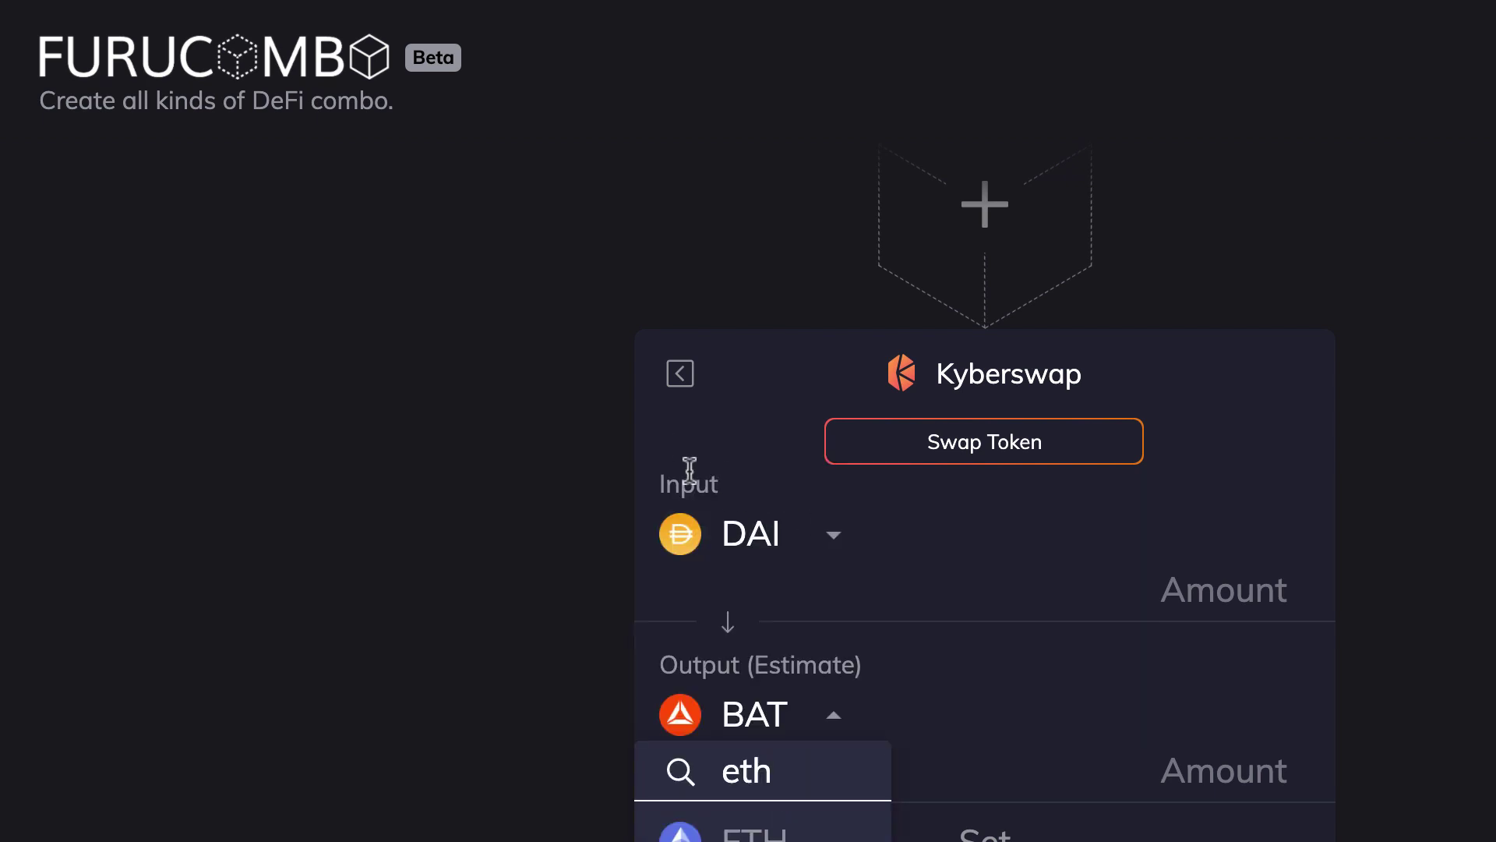
click(791, 834)
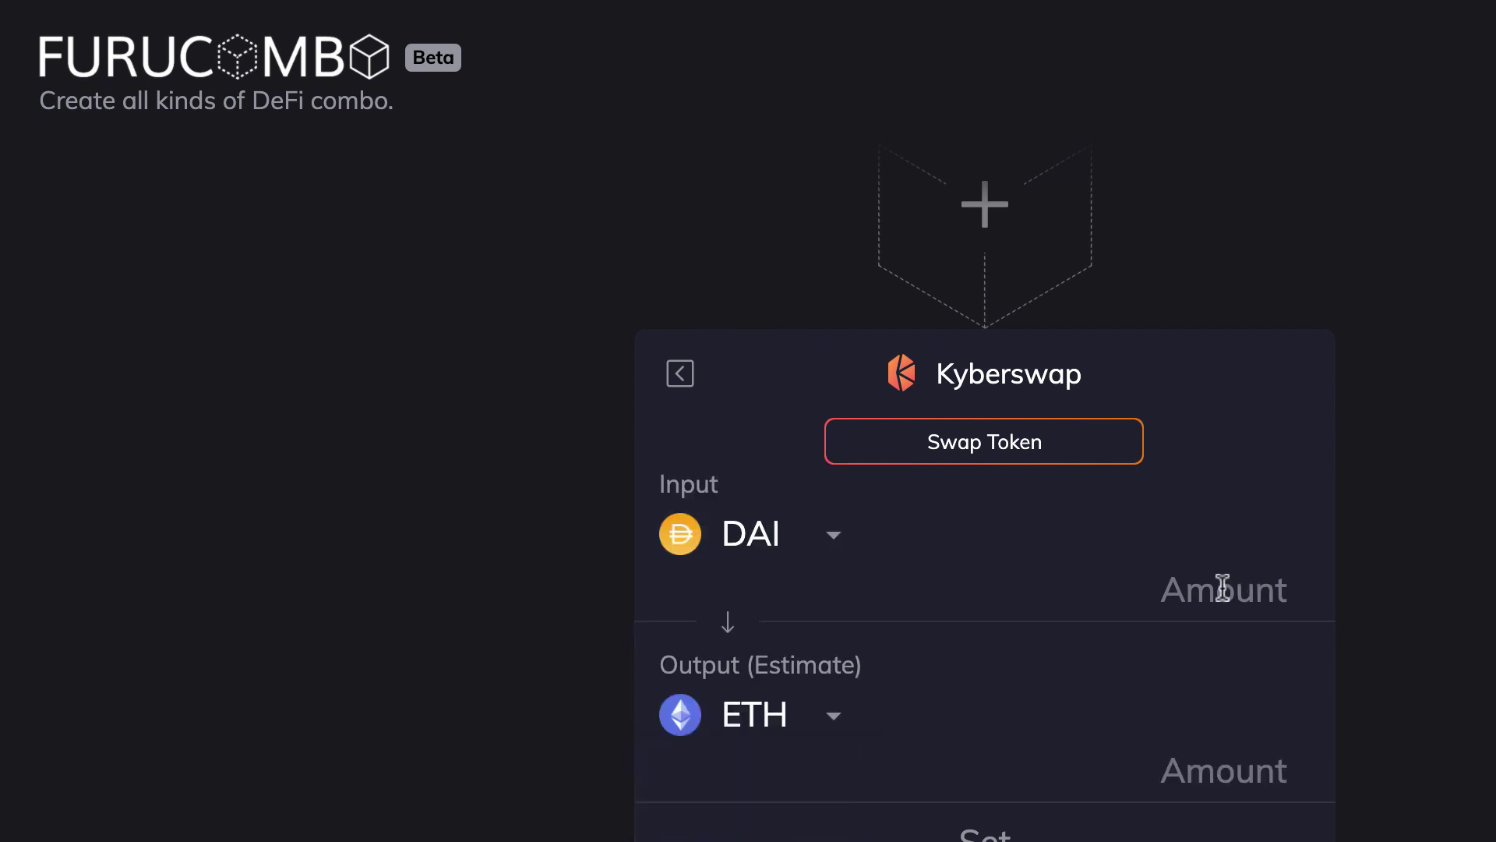
Enter the Uniswap output 23768.53845 as the Kyberswap DAI amount, yielding about 98.70736 ETH, and confirm.
scroll(1157, 590, up, 6)
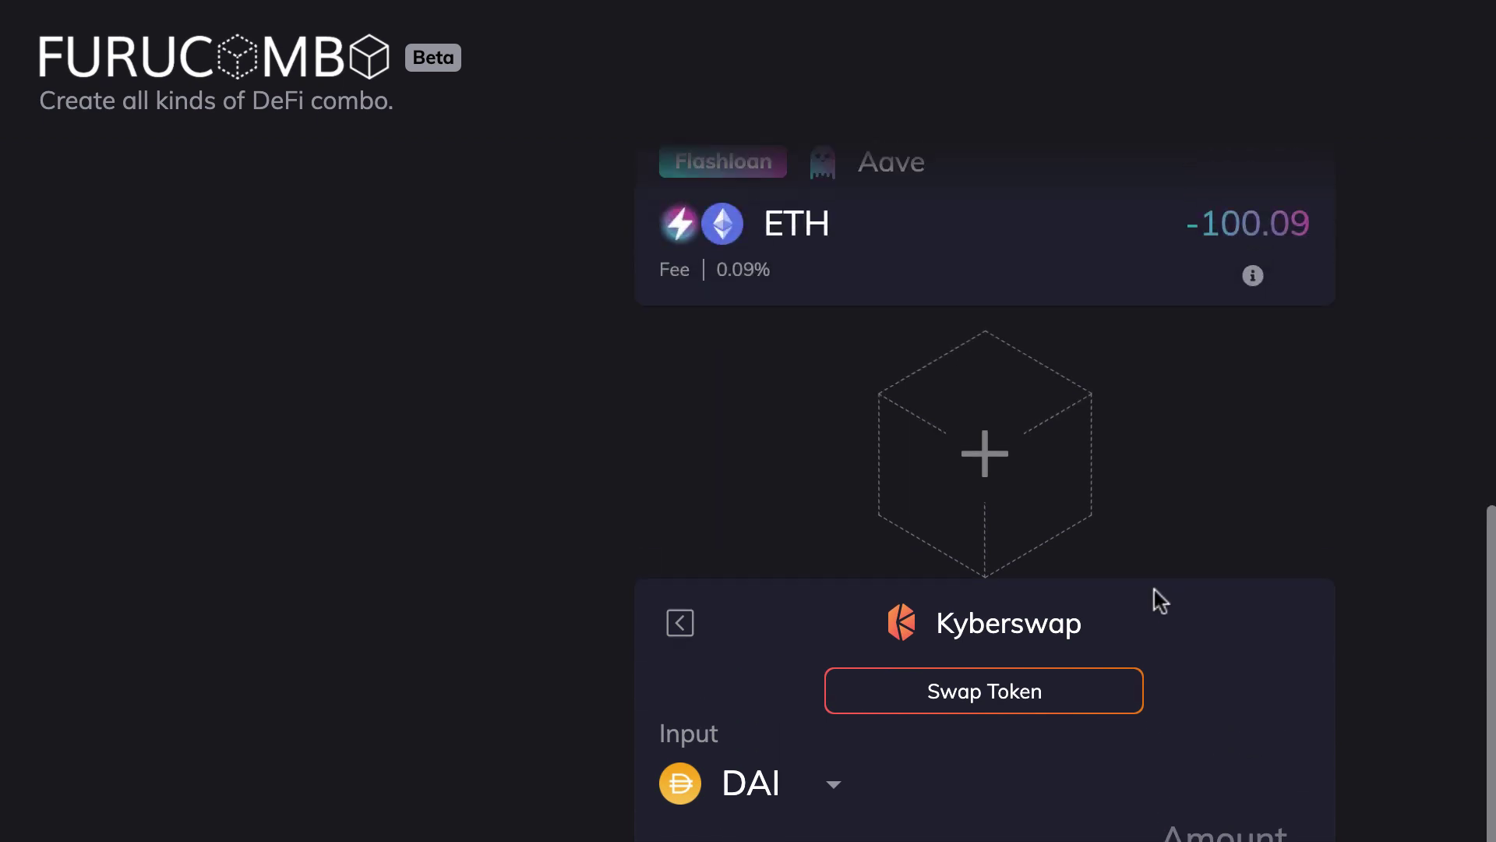
scroll(1157, 590, up, 5)
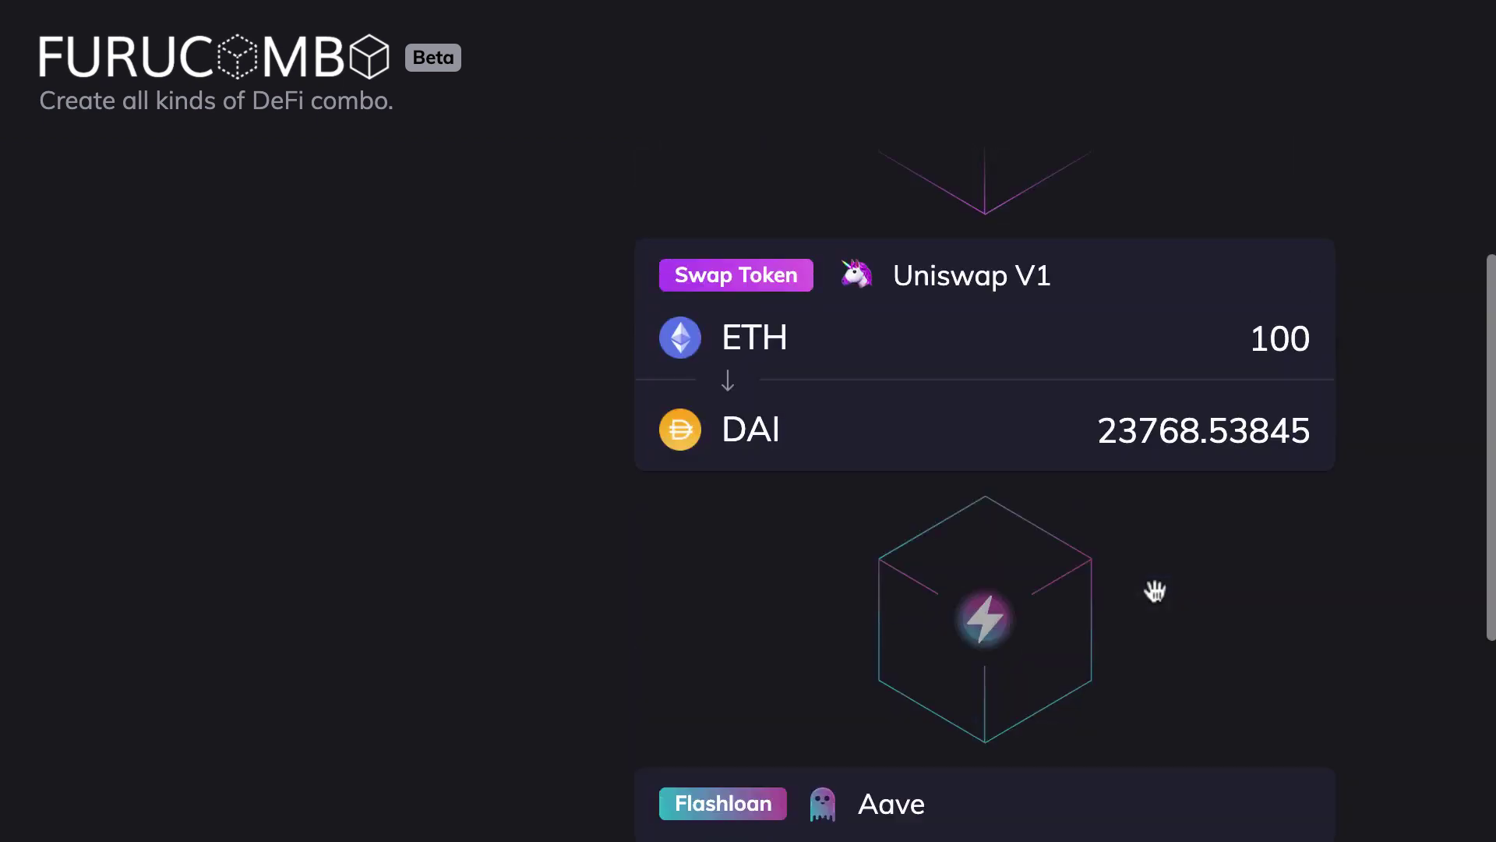
double_click(1187, 477)
key(ctrl+c)
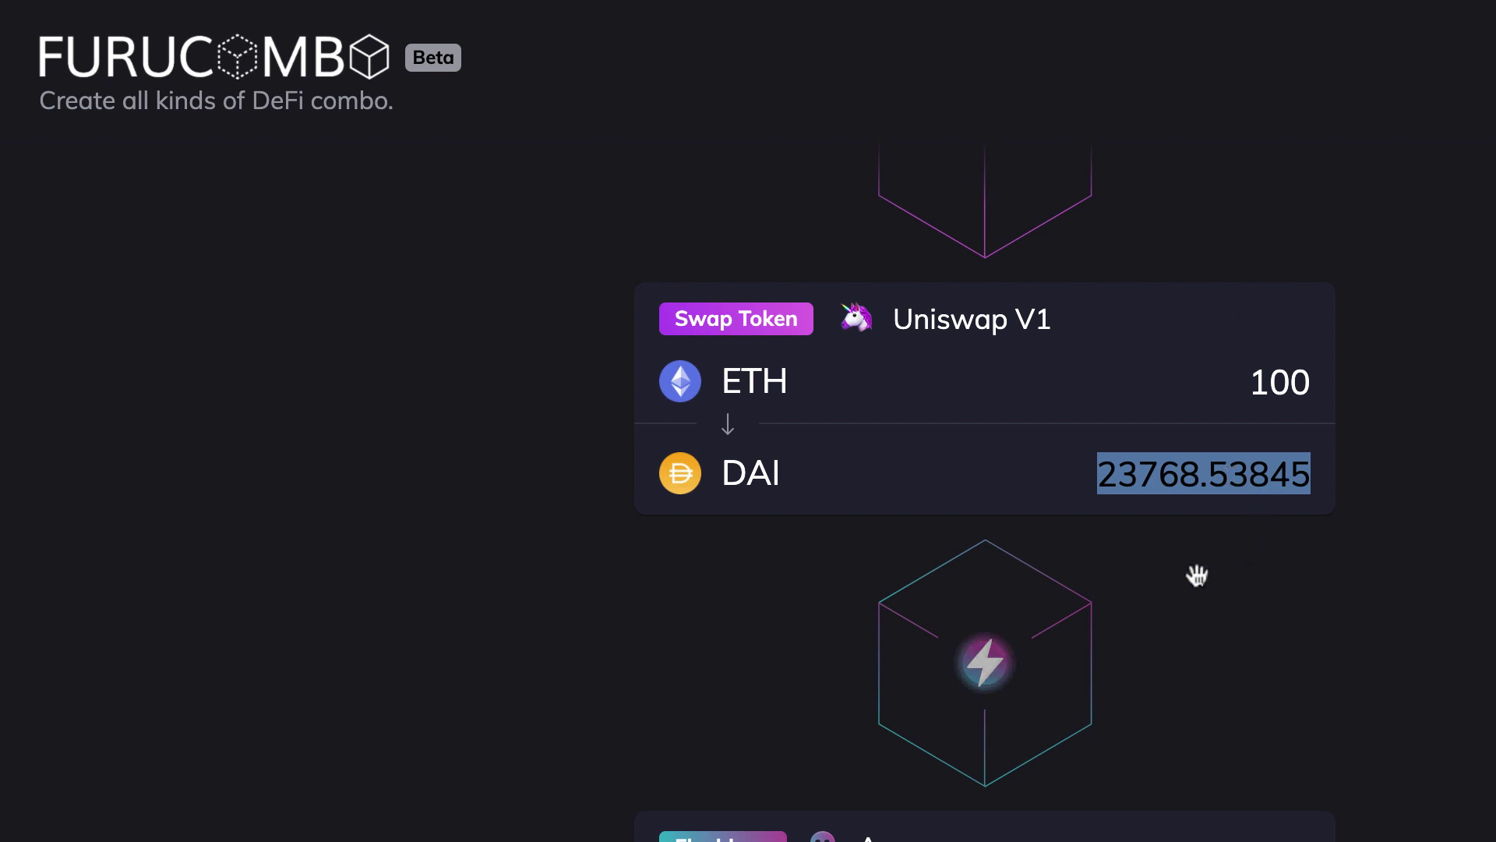
scroll(1171, 549, down, 8)
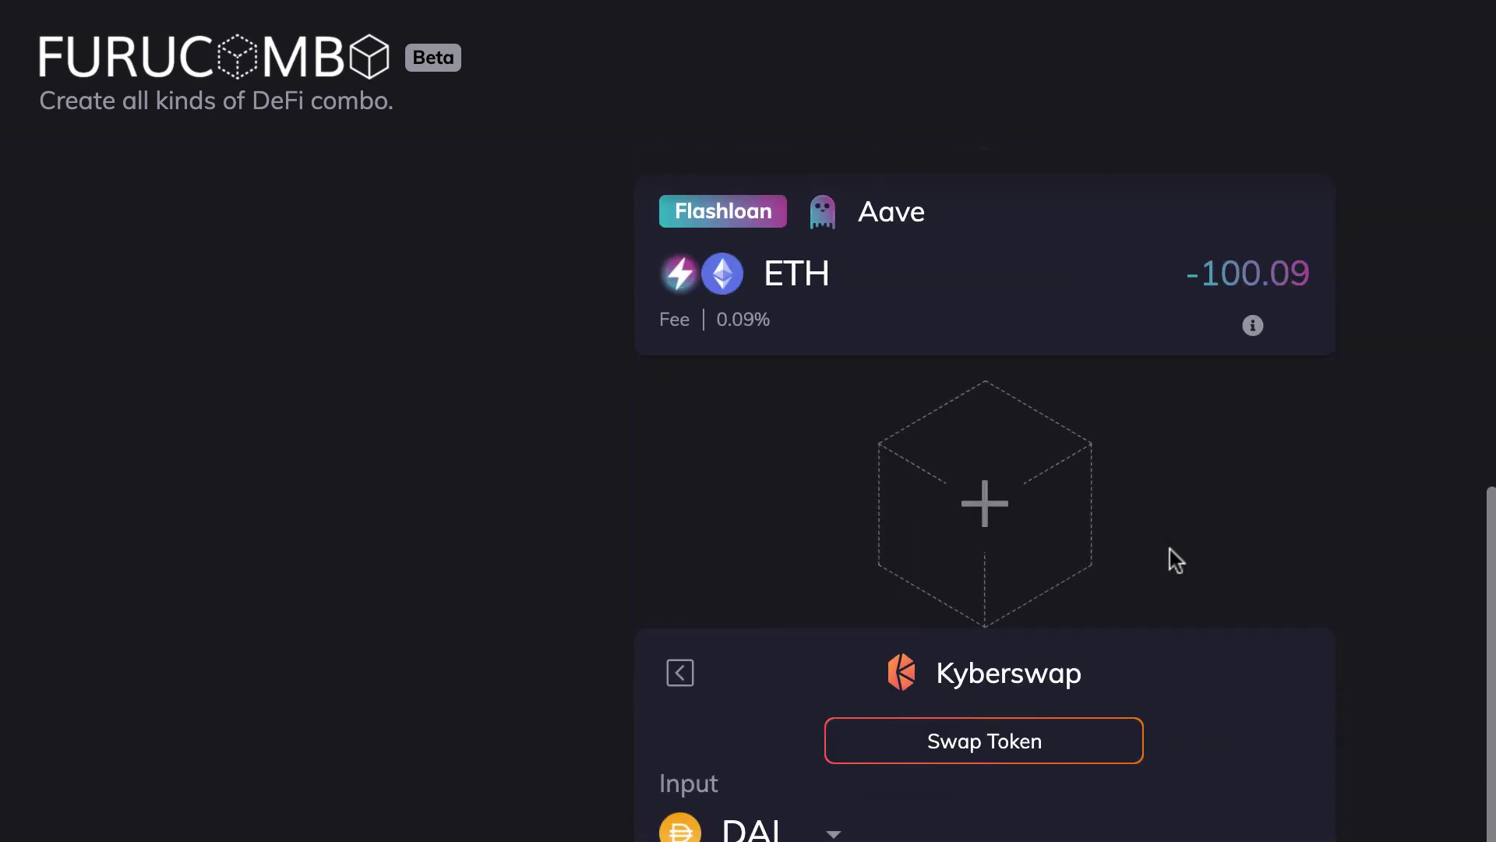
scroll(1175, 560, down, 3)
click(1213, 662)
key(ctrl+v)
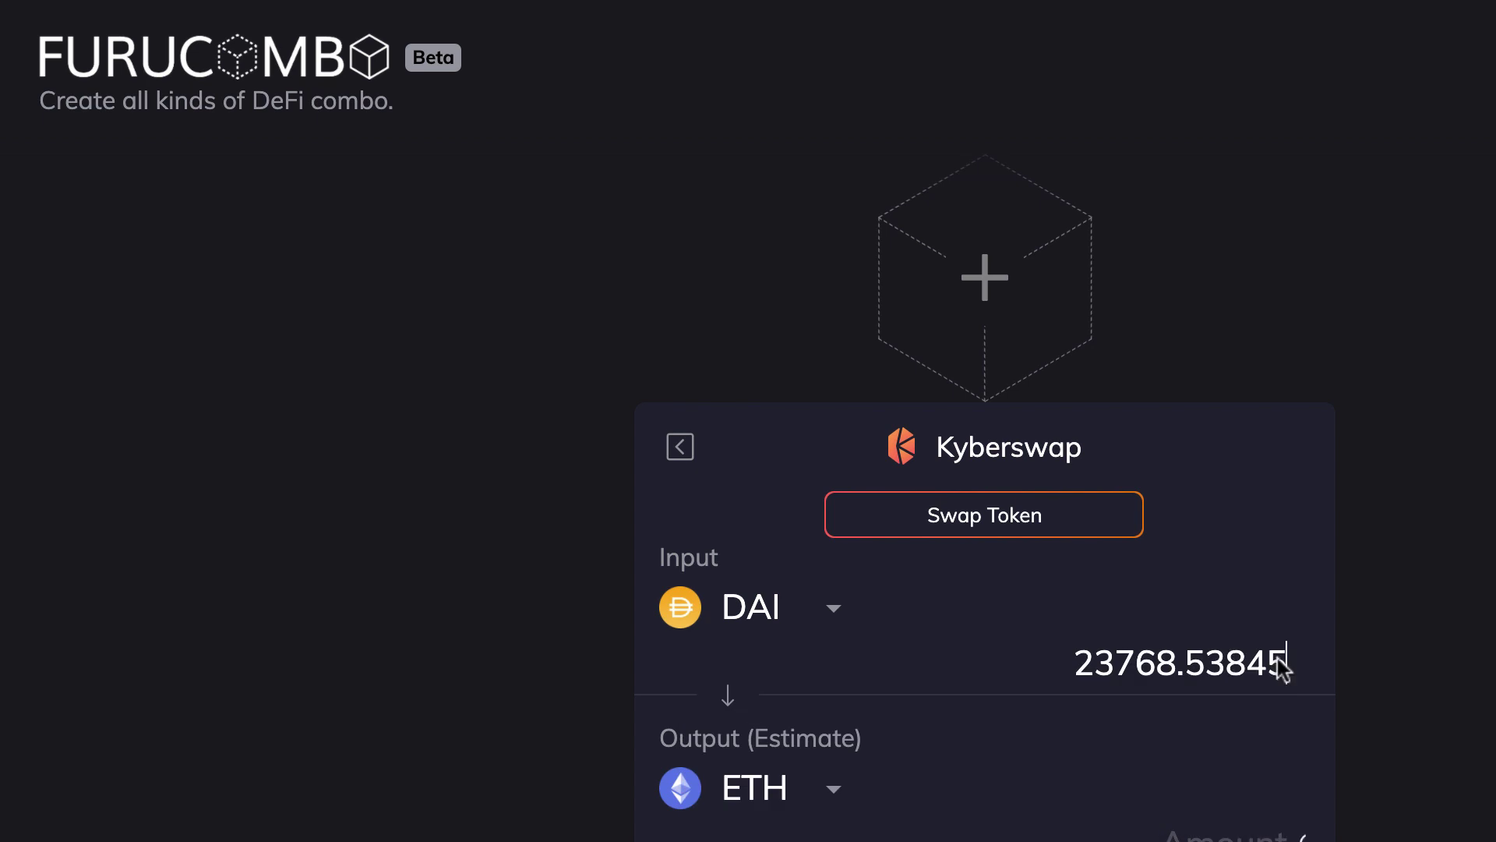
scroll(1186, 676, down, 1)
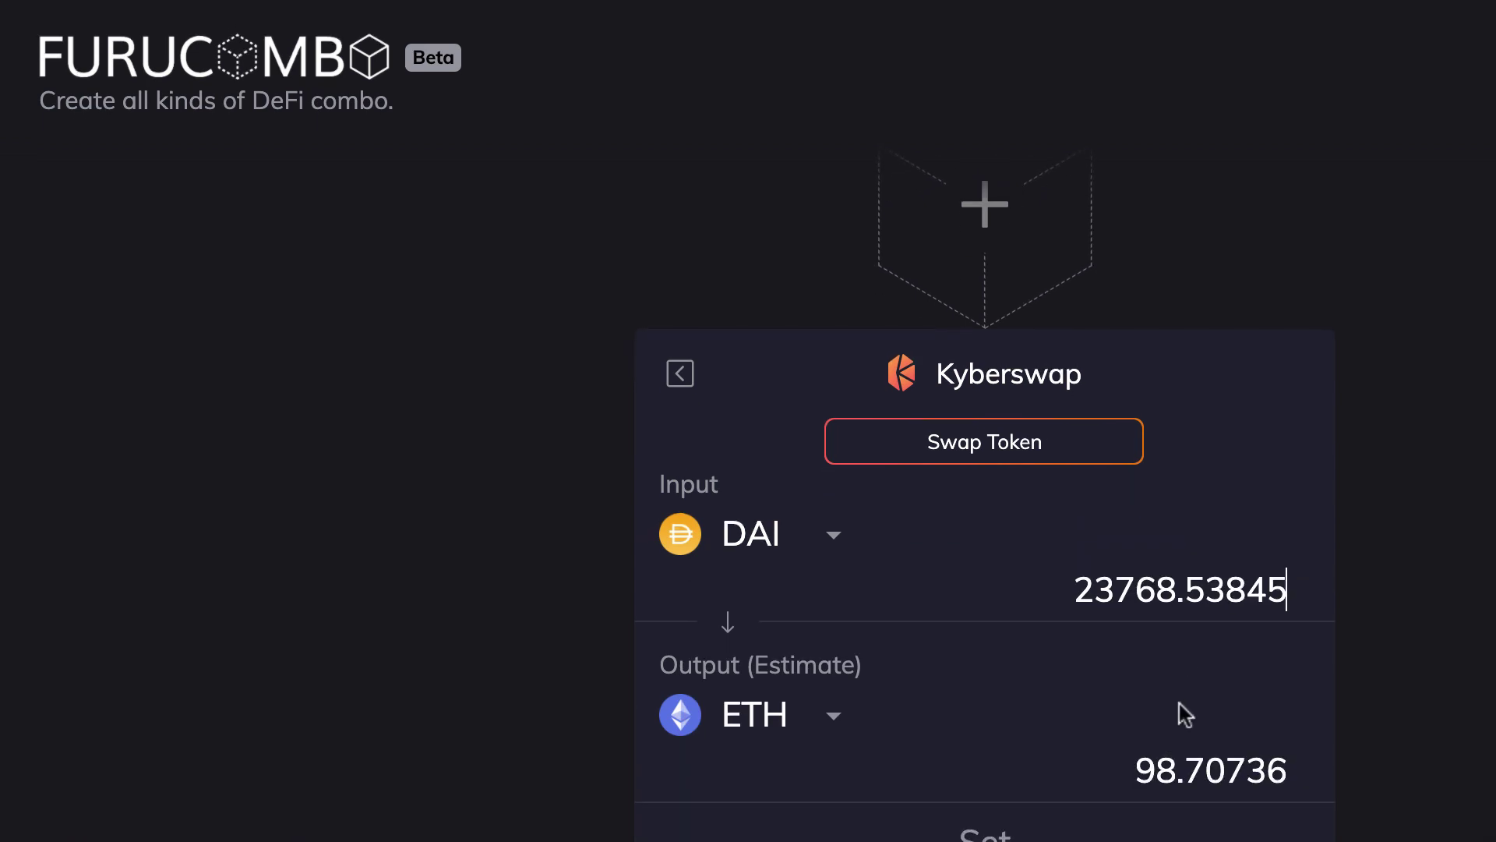
drag(1128, 770, 1290, 771)
click(1001, 834)
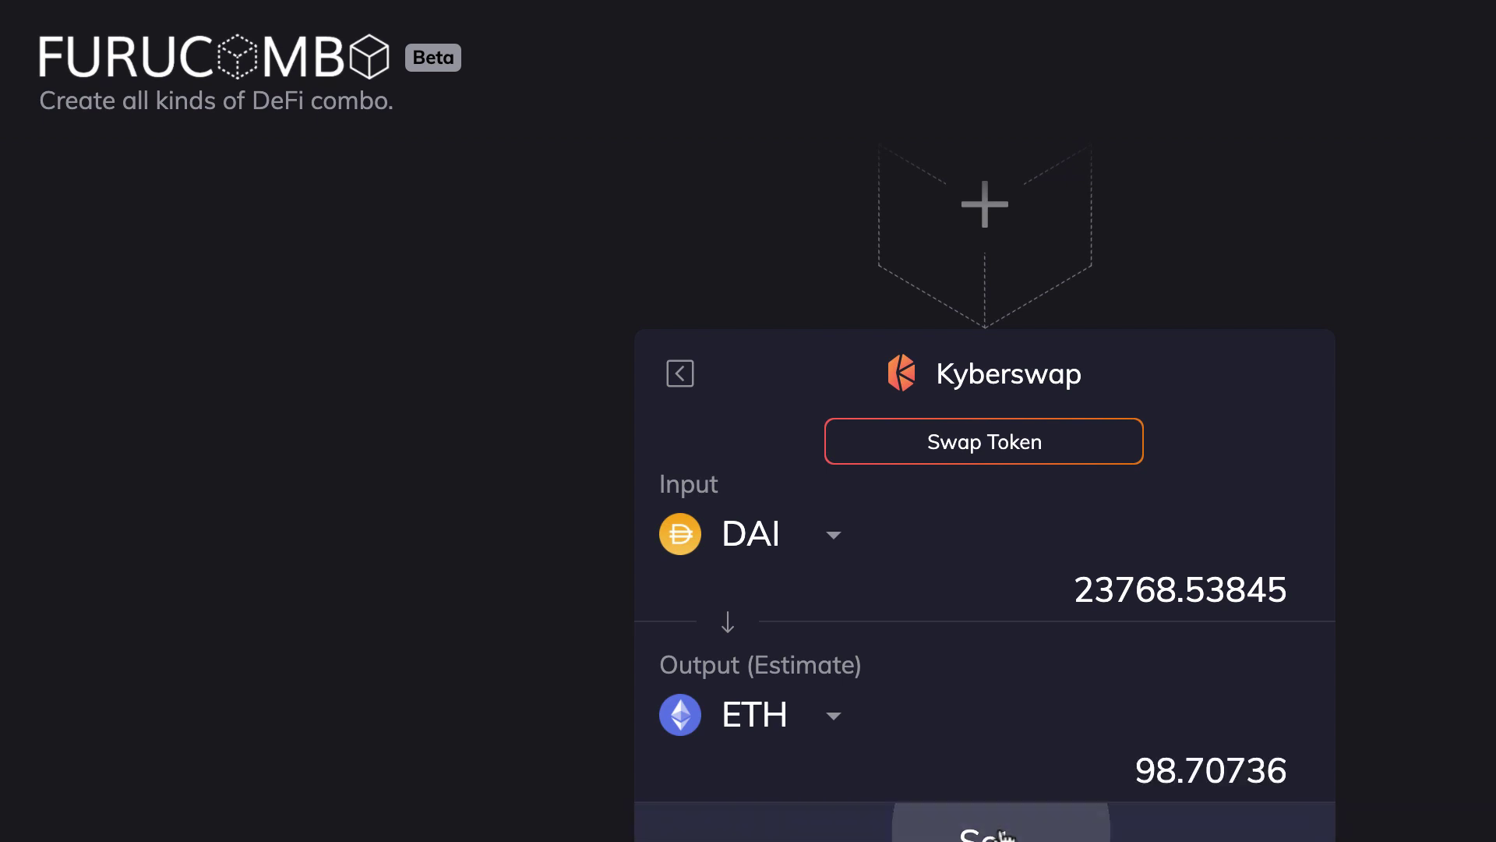